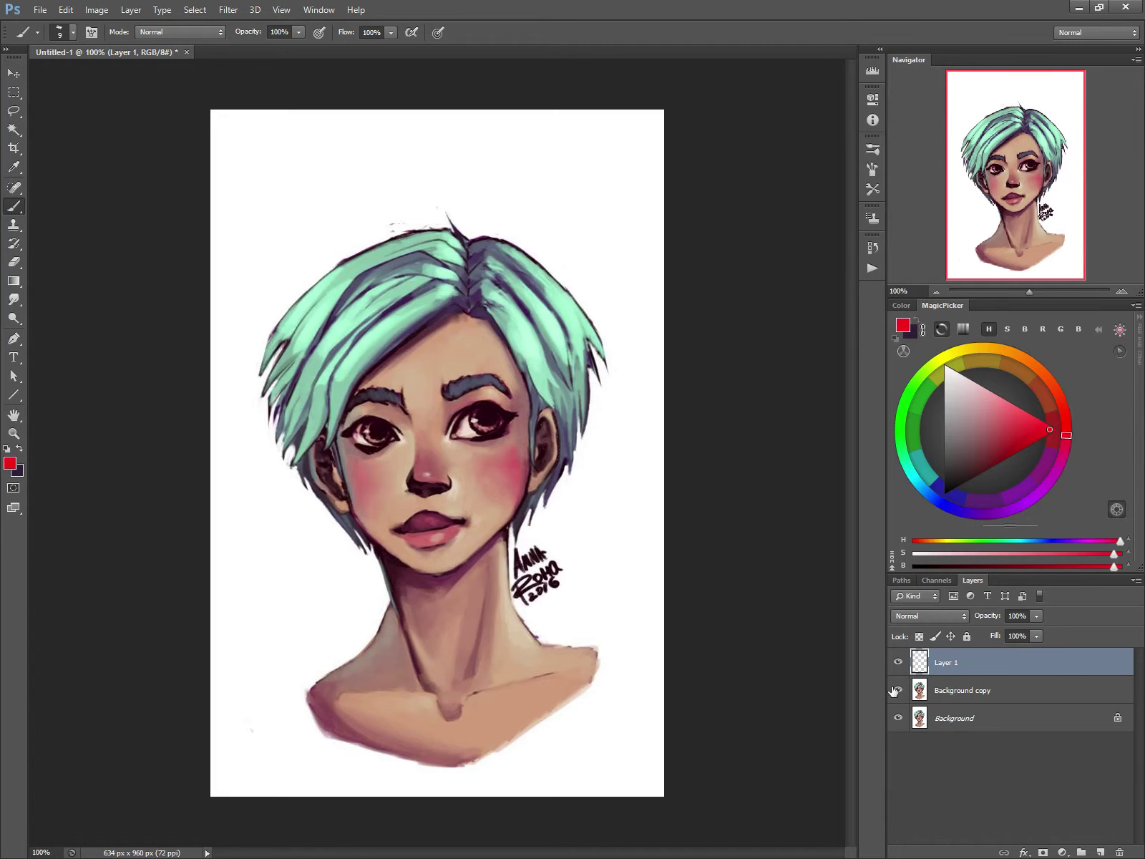
# On the Background copy layer, lasso the viewer's-left eye, enlarge it to about 108%, and shift it slightly toward the nose.
pyautogui.click(919, 691)
pyautogui.click(13, 110)
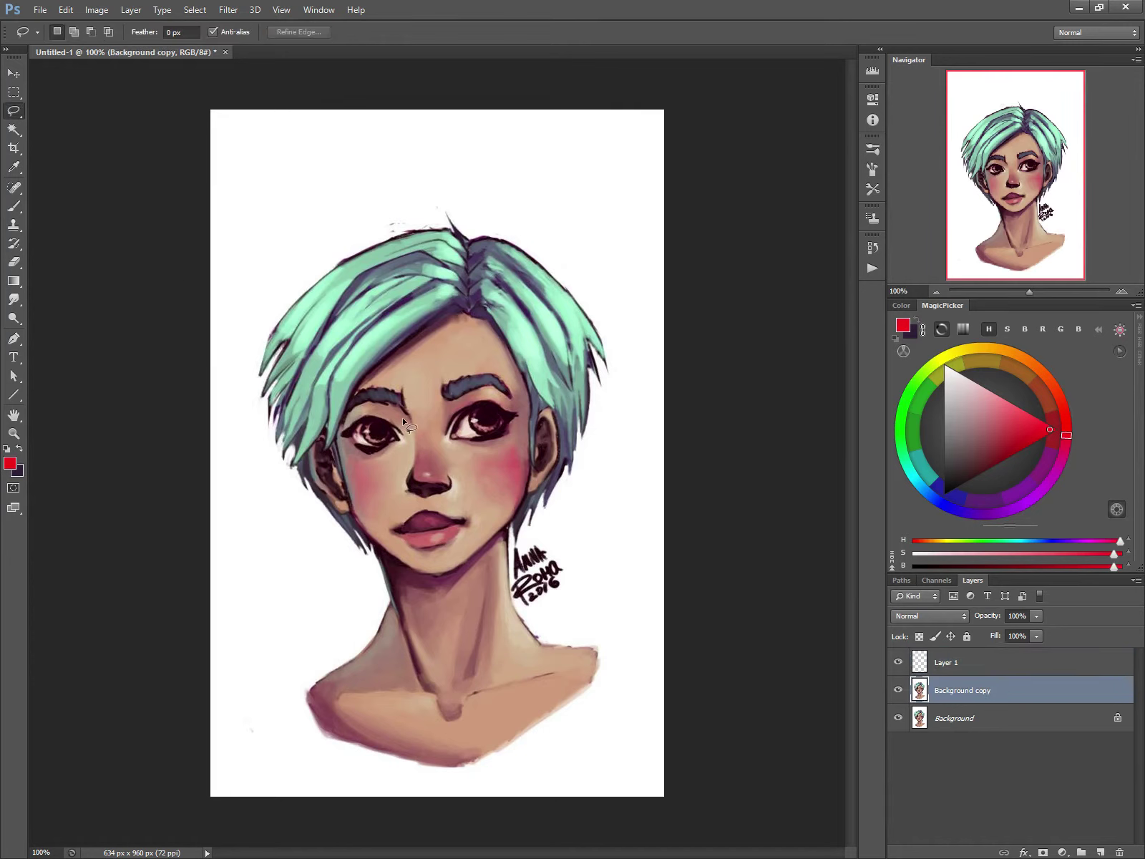
pyautogui.moveTo(403, 420)
pyautogui.mouseDown()
pyautogui.moveTo(357, 412)
pyautogui.moveTo(337, 440)
pyautogui.moveTo(369, 471)
pyautogui.moveTo(403, 465)
pyautogui.moveTo(412, 427)
pyautogui.mouseUp()
pyautogui.rightClick(374, 453)
pyautogui.click(319, 414)
pyautogui.click(329, 373)
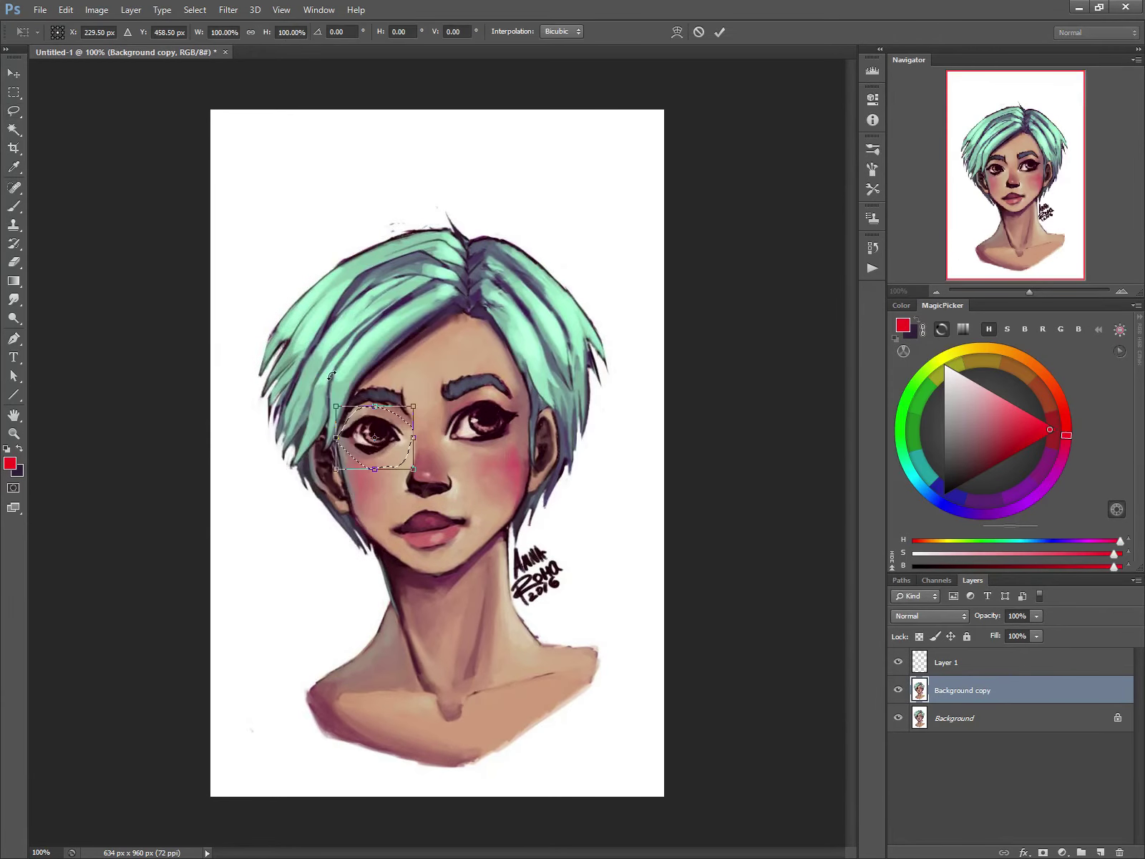
pyautogui.moveTo(335, 406); pyautogui.dragTo(329, 401)
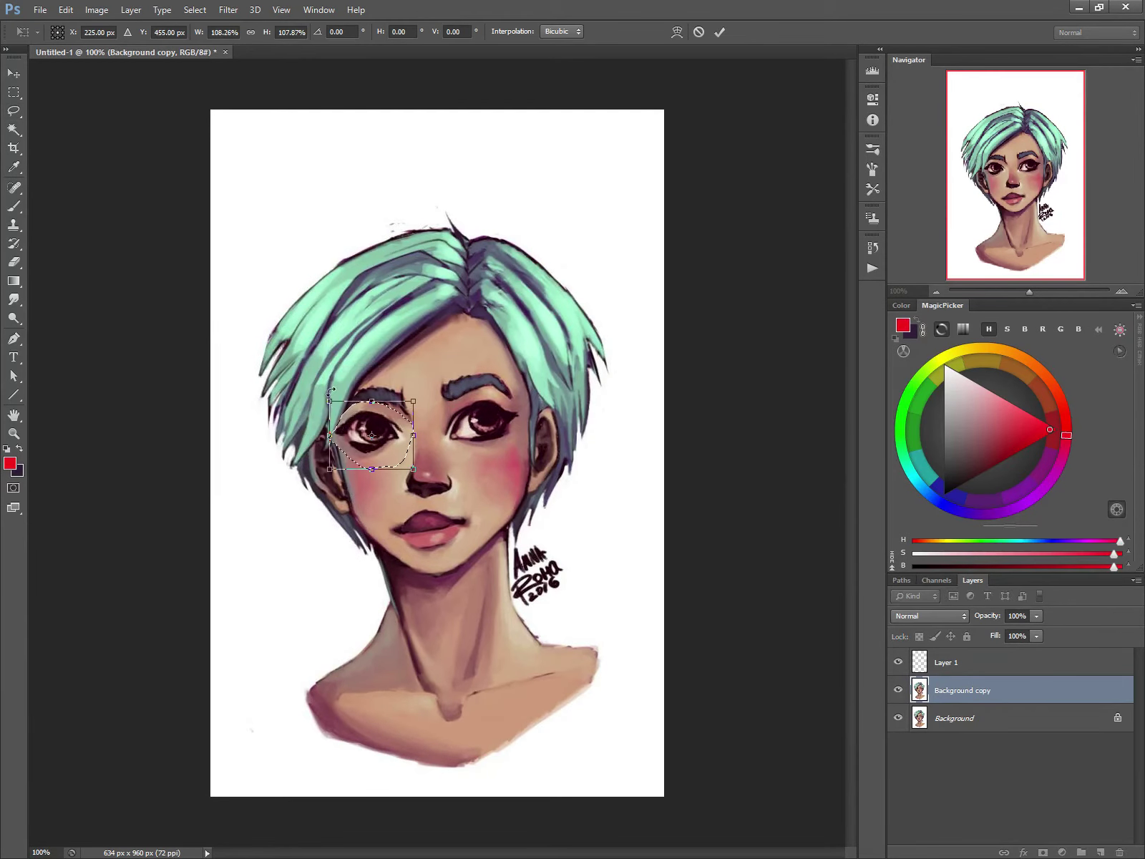
pyautogui.moveTo(375, 445); pyautogui.dragTo(379, 444)
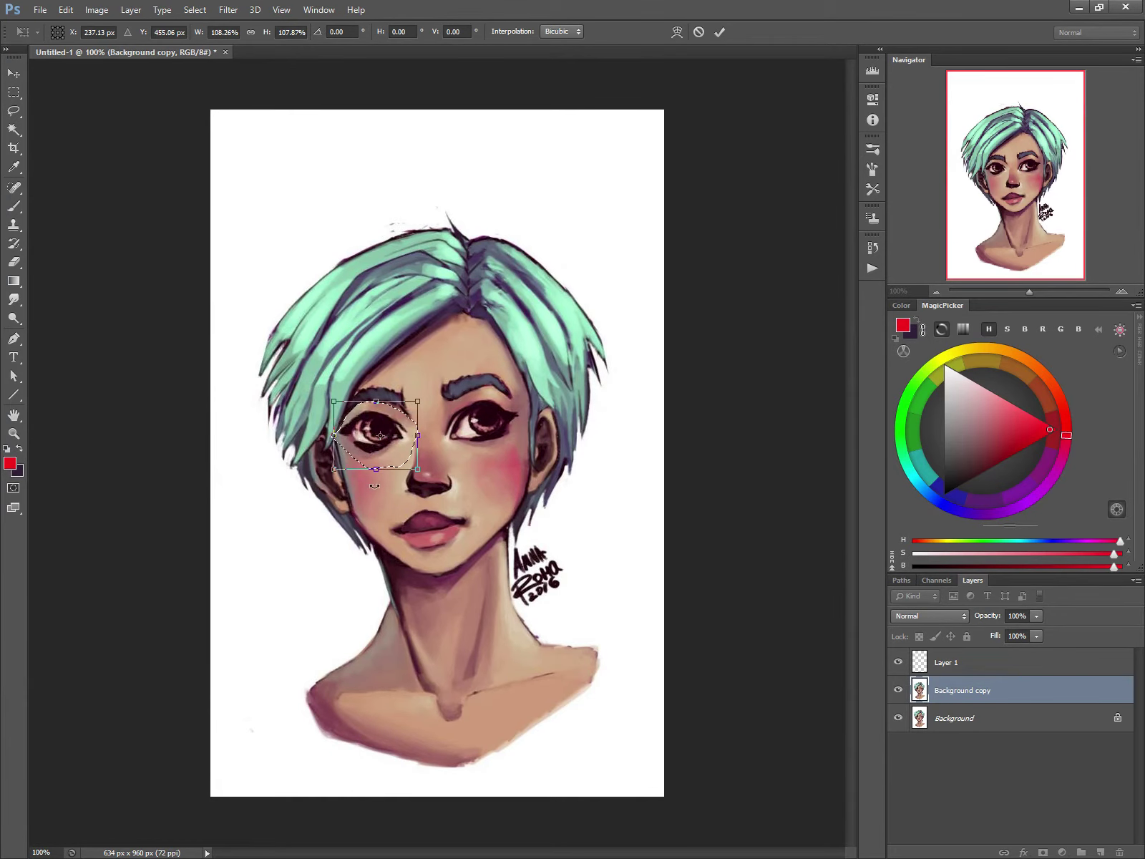
pyautogui.press('Return')
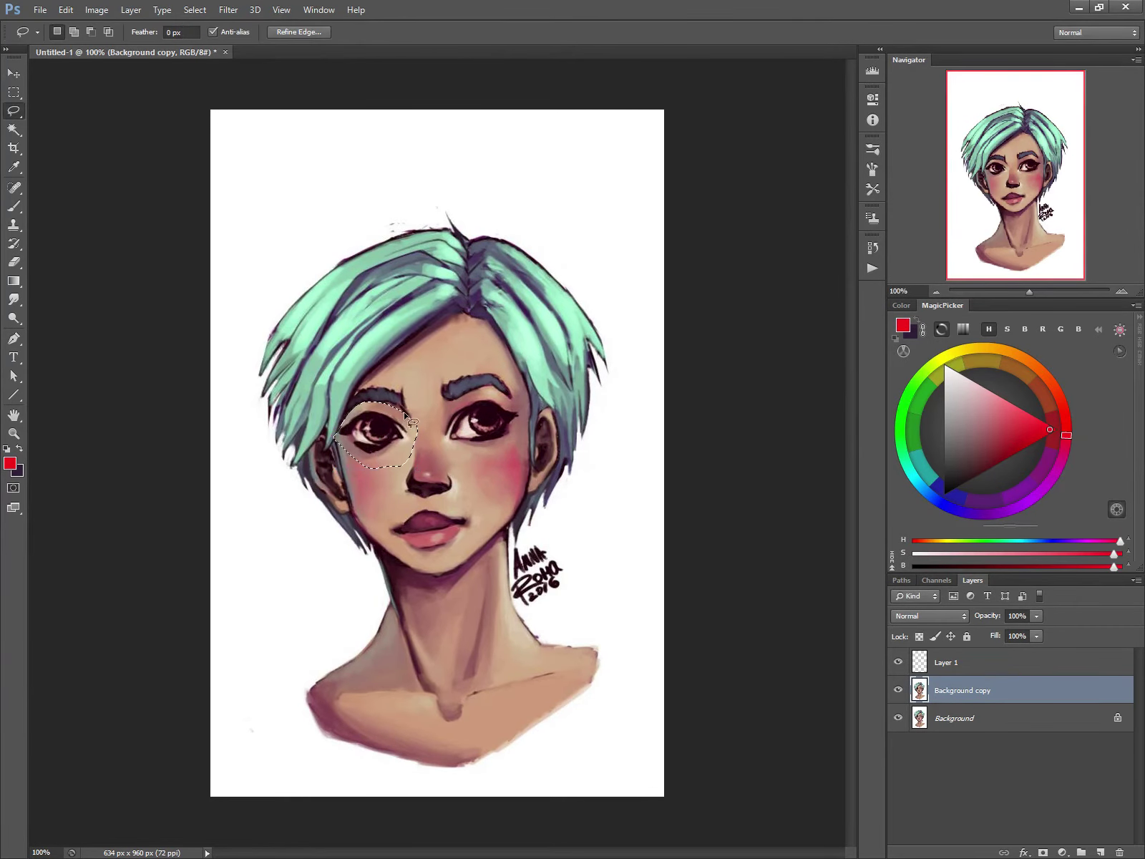
# Lasso the eyebrow above the enlarged eye, nudge it slightly upward, and clear the selection.
pyautogui.moveTo(405, 419)
pyautogui.mouseDown()
pyautogui.moveTo(378, 405)
pyautogui.moveTo(341, 421)
pyautogui.moveTo(358, 384)
pyautogui.moveTo(374, 380)
pyautogui.moveTo(403, 383)
pyautogui.moveTo(396, 411)
pyautogui.mouseUp()
pyautogui.hotkey('ctrl', 'd')
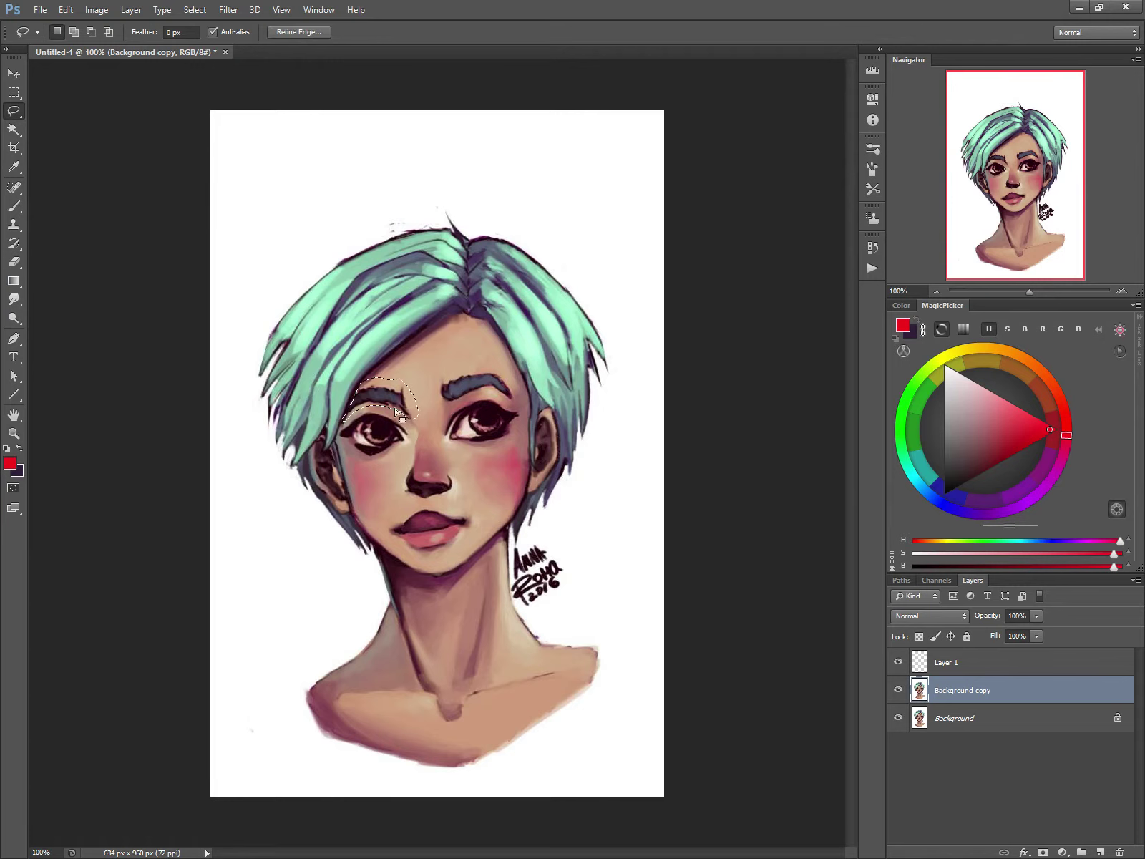
pyautogui.press('alt')
pyautogui.moveTo(384, 395); pyautogui.dragTo(384, 390)
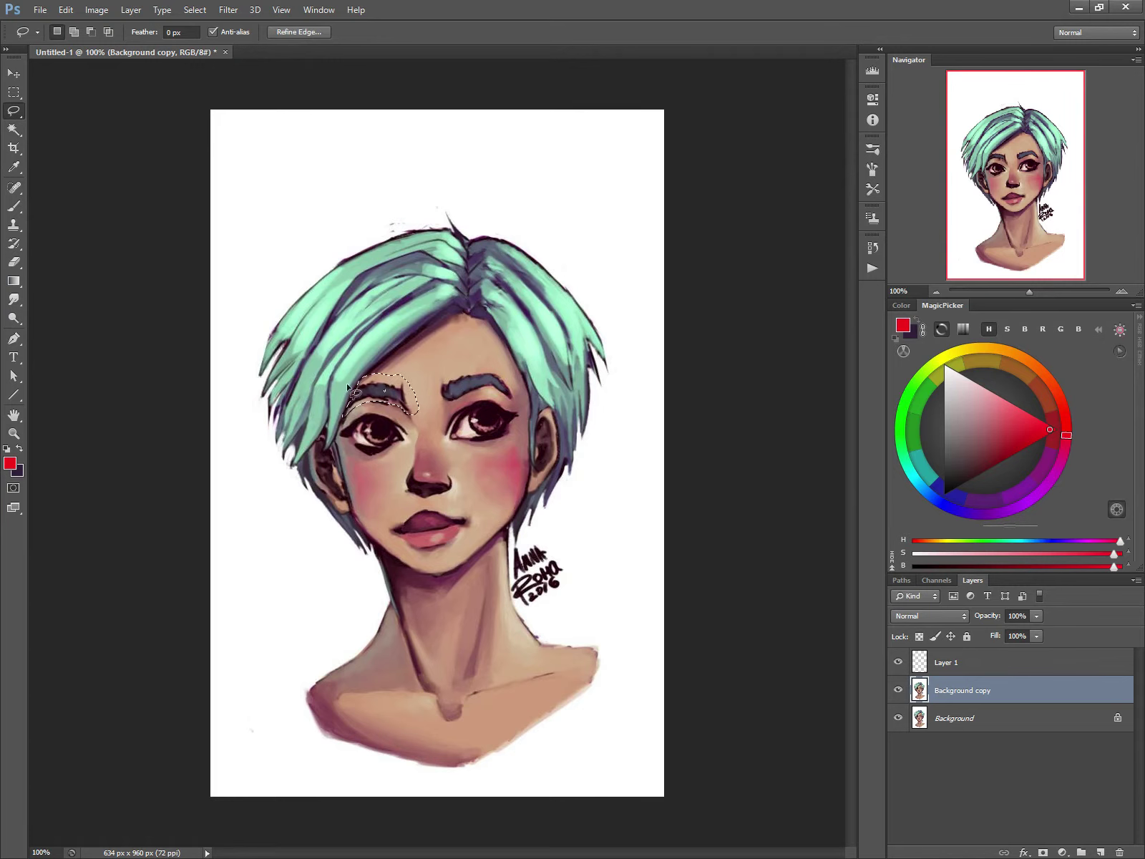
pyautogui.hotkey('ctrl', 'd')
# Paint over the leftover marks below the moved eyebrow with a size 25 brush and a sampled skin tone.
pyautogui.rightClick(386, 429)
pyautogui.click(379, 384)
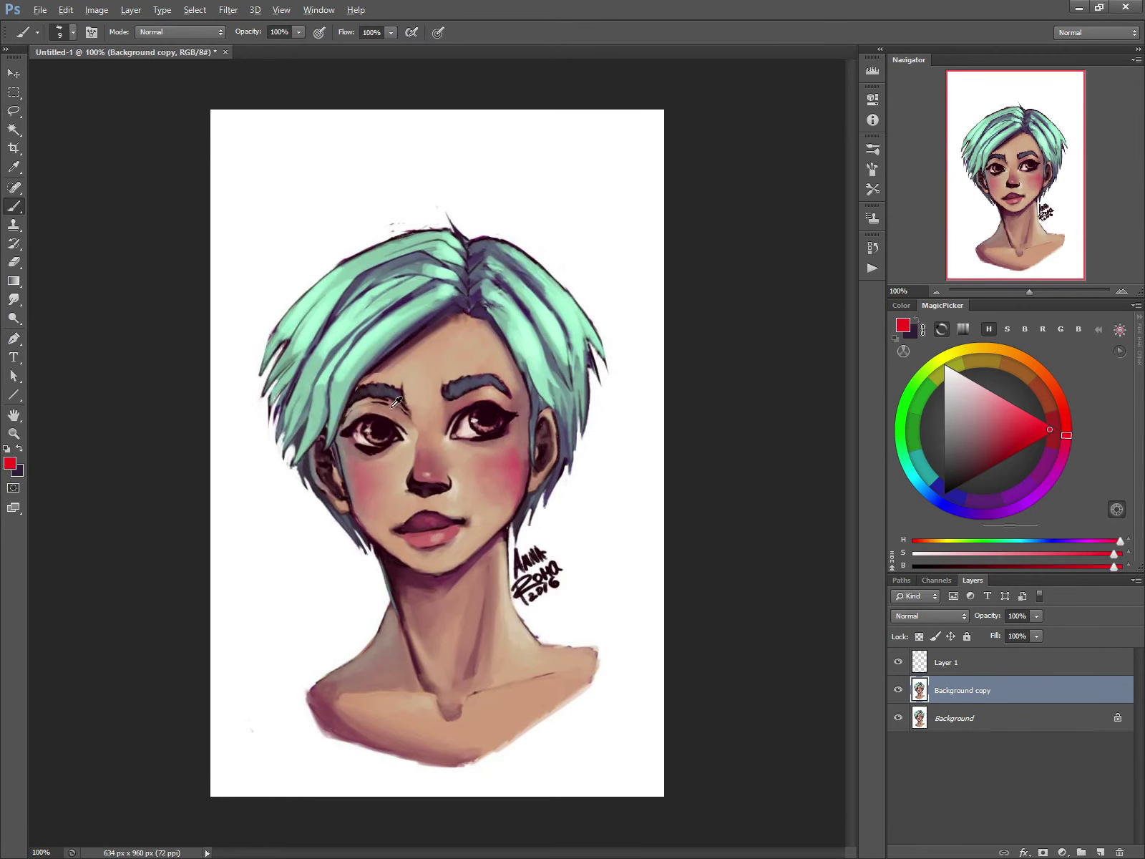
pyautogui.keyDown('alt'); pyautogui.click(392, 405); pyautogui.keyUp('alt')
pyautogui.press(']')
pyautogui.press(']')
pyautogui.press(']')
pyautogui.press(']')
pyautogui.moveTo(395, 406); pyautogui.dragTo(369, 402)
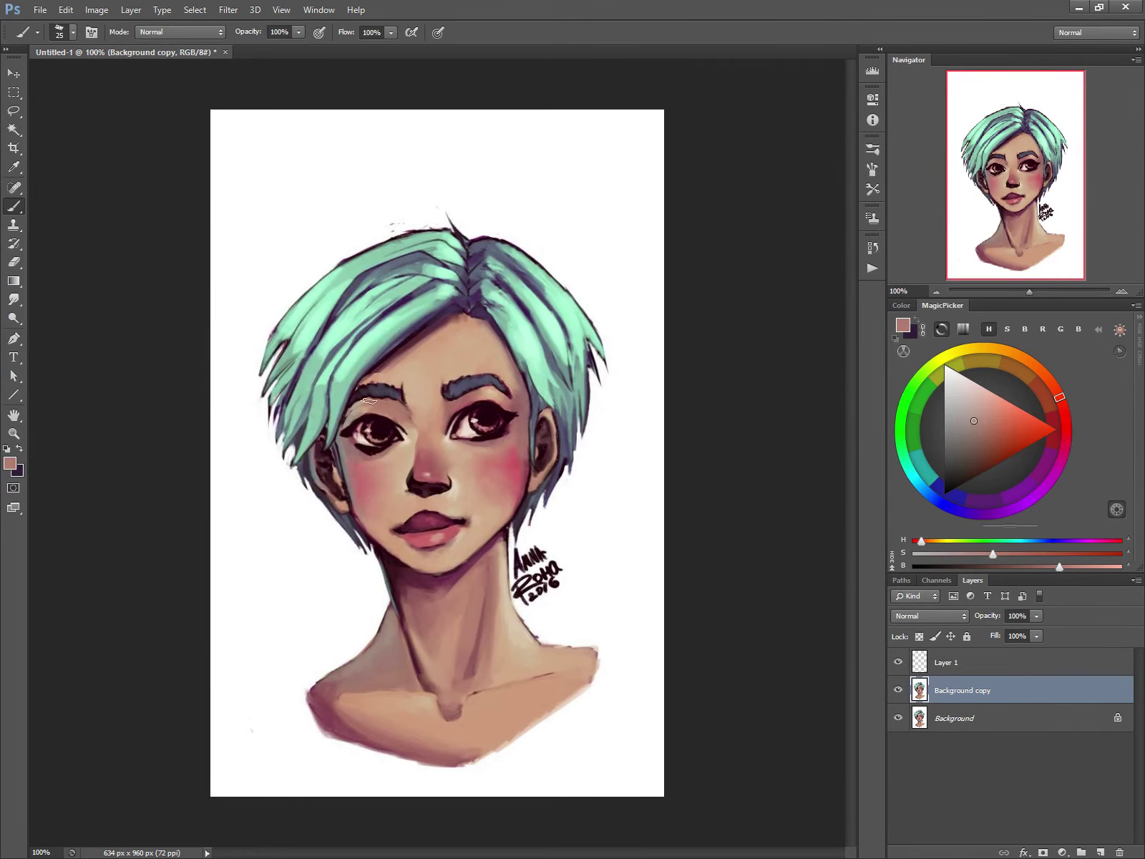
# Refine the nose bridge and nostril with a size 15 brush, using sampled skin, dark maroon and pink tones.
pyautogui.keyDown('alt'); pyautogui.click(420, 443); pyautogui.keyUp('alt')
pyautogui.press('[')
pyautogui.press('[')
pyautogui.press('alt')
pyautogui.keyDown('alt'); pyautogui.click(423, 482); pyautogui.keyUp('alt')
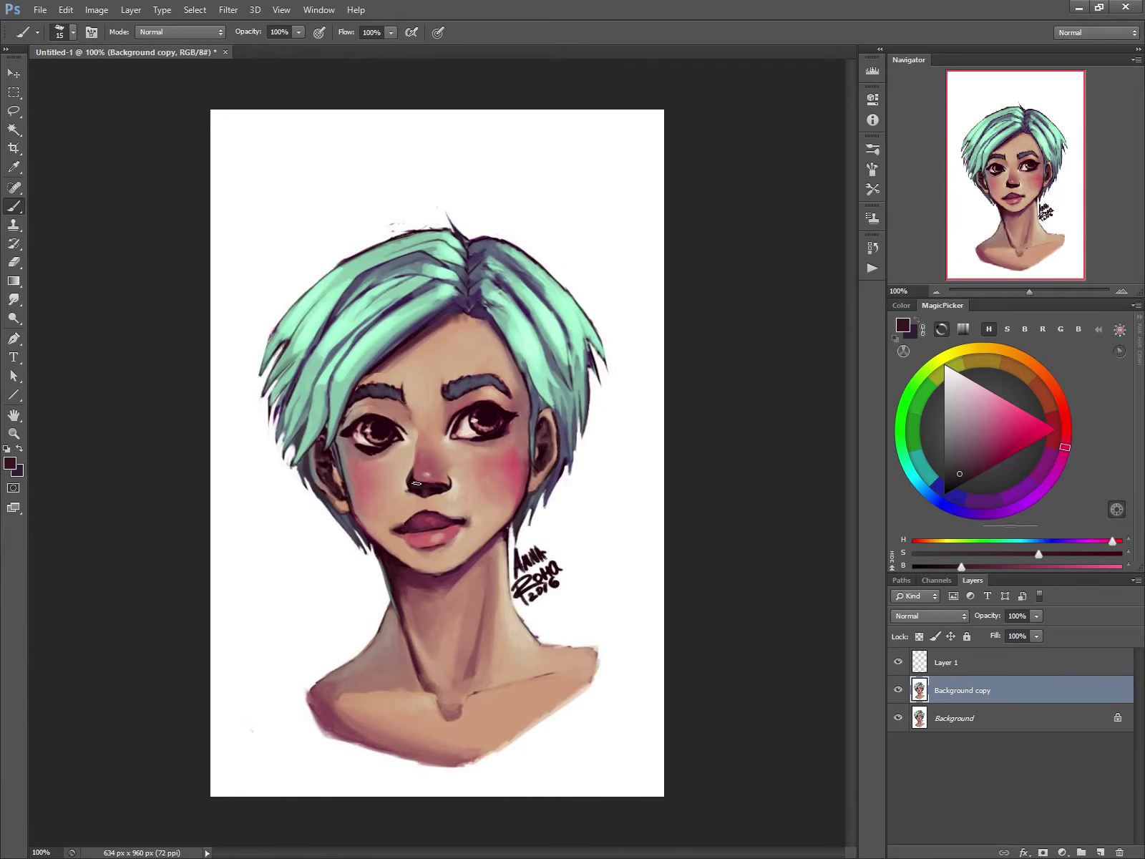
pyautogui.keyDown('alt'); pyautogui.click(429, 452); pyautogui.keyUp('alt')
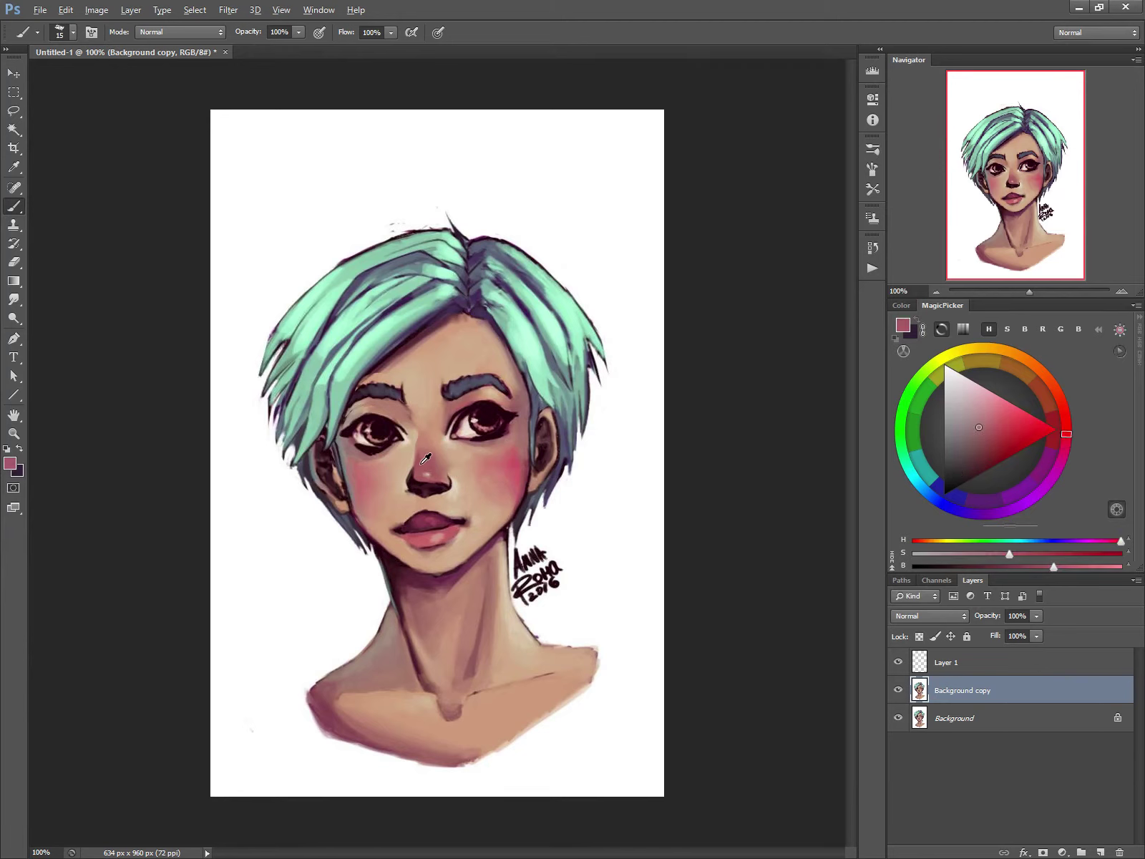
# Sample the plum shadow under the chin and paint a shadow down the viewer's-left side of the nose.
pyautogui.keyDown('alt'); pyautogui.click(435, 578); pyautogui.keyUp('alt')
pyautogui.moveTo(413, 425)
pyautogui.mouseDown()
pyautogui.moveTo(410, 455)
pyautogui.moveTo(406, 415)
pyautogui.moveTo(410, 466)
pyautogui.moveTo(402, 449)
pyautogui.mouseUp()
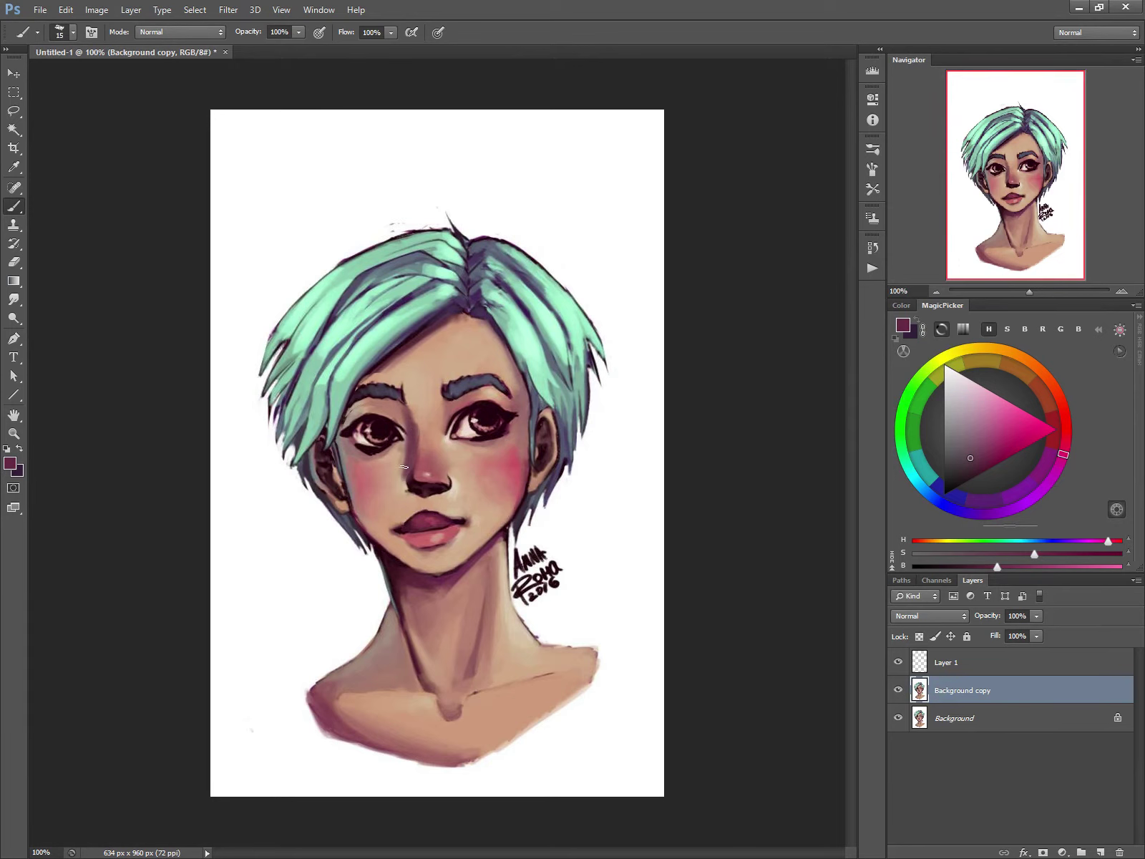
pyautogui.press('[')
pyautogui.press('[')
pyautogui.press(']')
# Lasso the mouth, rotate it 5.20 degrees, nudge it slightly upward, and clear the selection.
pyautogui.press('l')
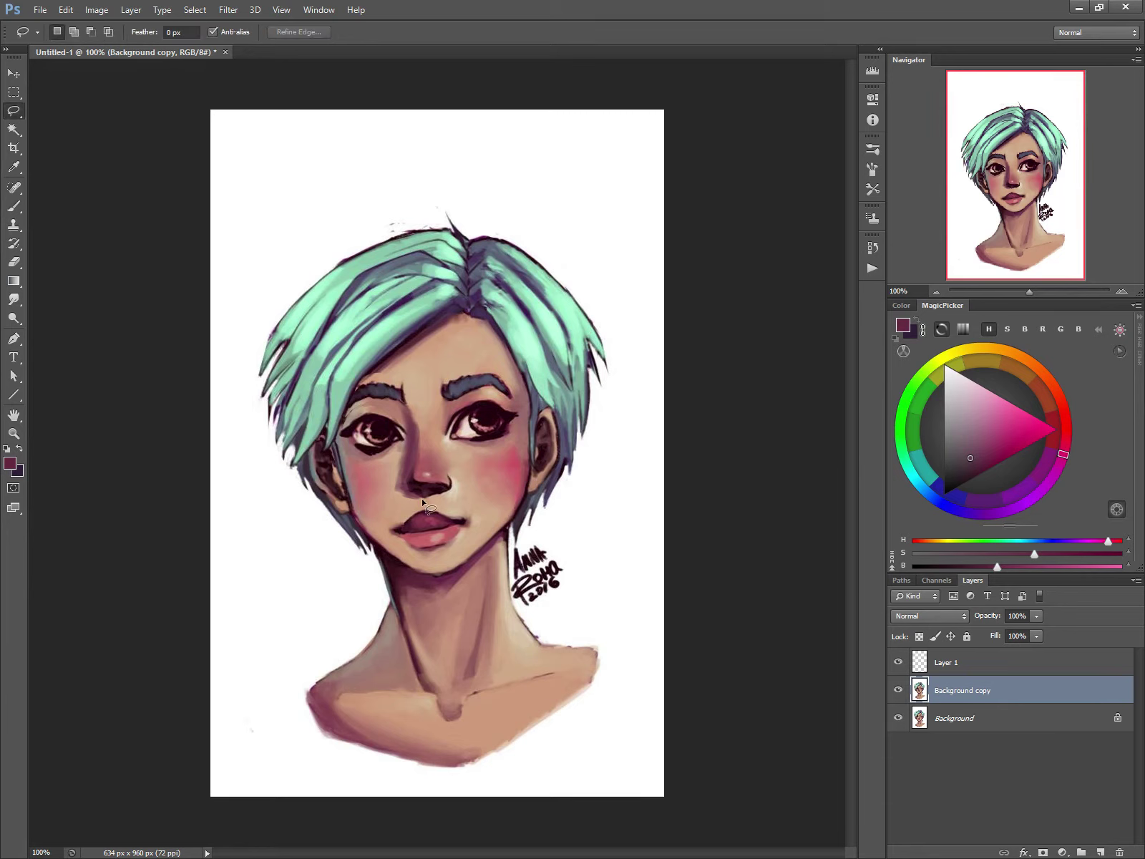
pyautogui.moveTo(421, 502)
pyautogui.mouseDown()
pyautogui.moveTo(483, 521)
pyautogui.moveTo(469, 550)
pyautogui.moveTo(410, 560)
pyautogui.moveTo(385, 535)
pyautogui.moveTo(395, 511)
pyautogui.moveTo(362, 510)
pyautogui.mouseUp()
pyautogui.rightClick(409, 537)
pyautogui.click(354, 405)
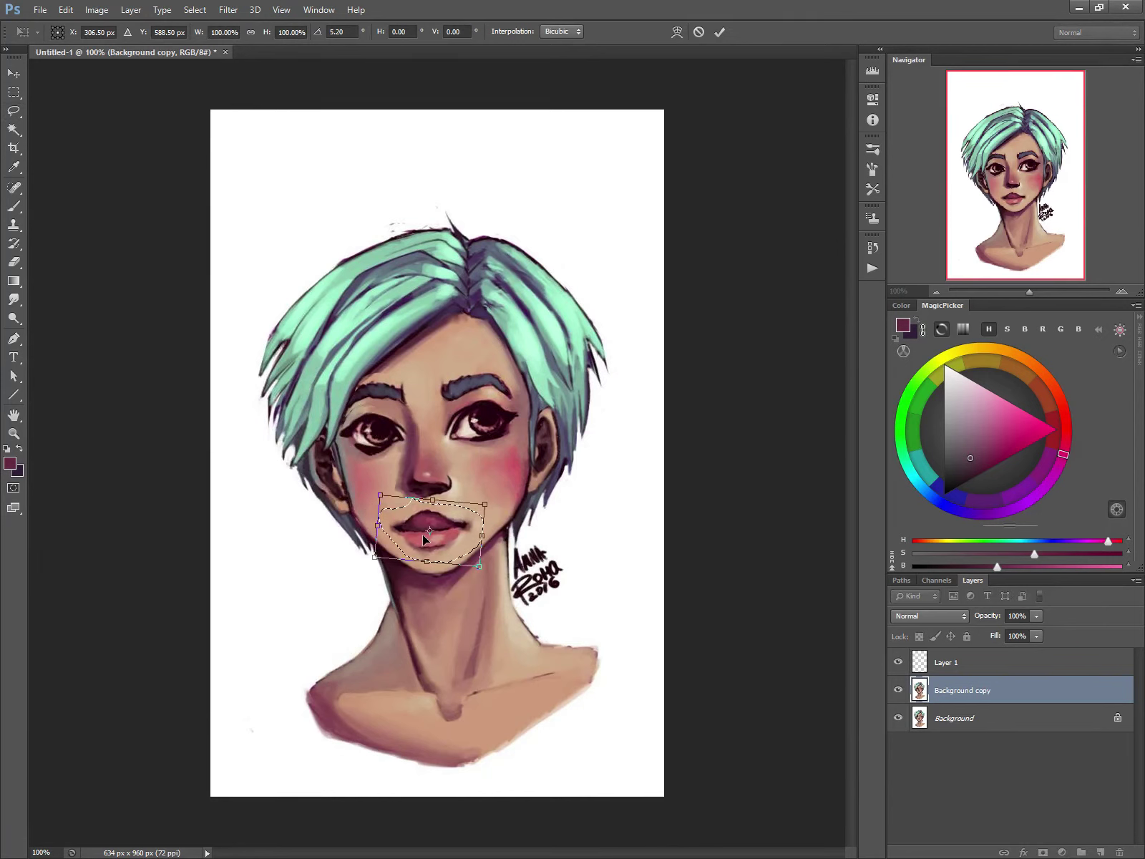
pyautogui.moveTo(424, 540); pyautogui.dragTo(424, 535)
pyautogui.press('Return')
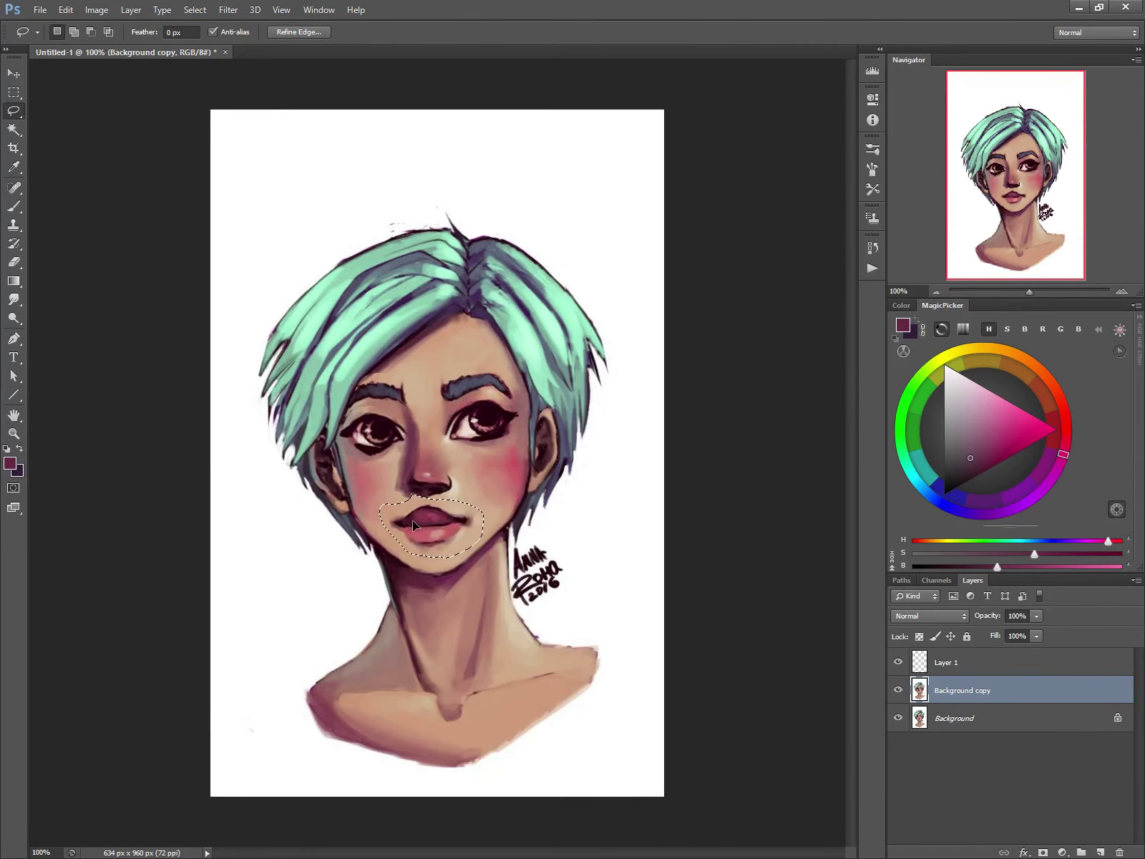
pyautogui.hotkey('ctrl', 'd')
# Touch up the lips and the skin around them with a smaller brush in sampled tones.
pyautogui.rightClick(432, 536)
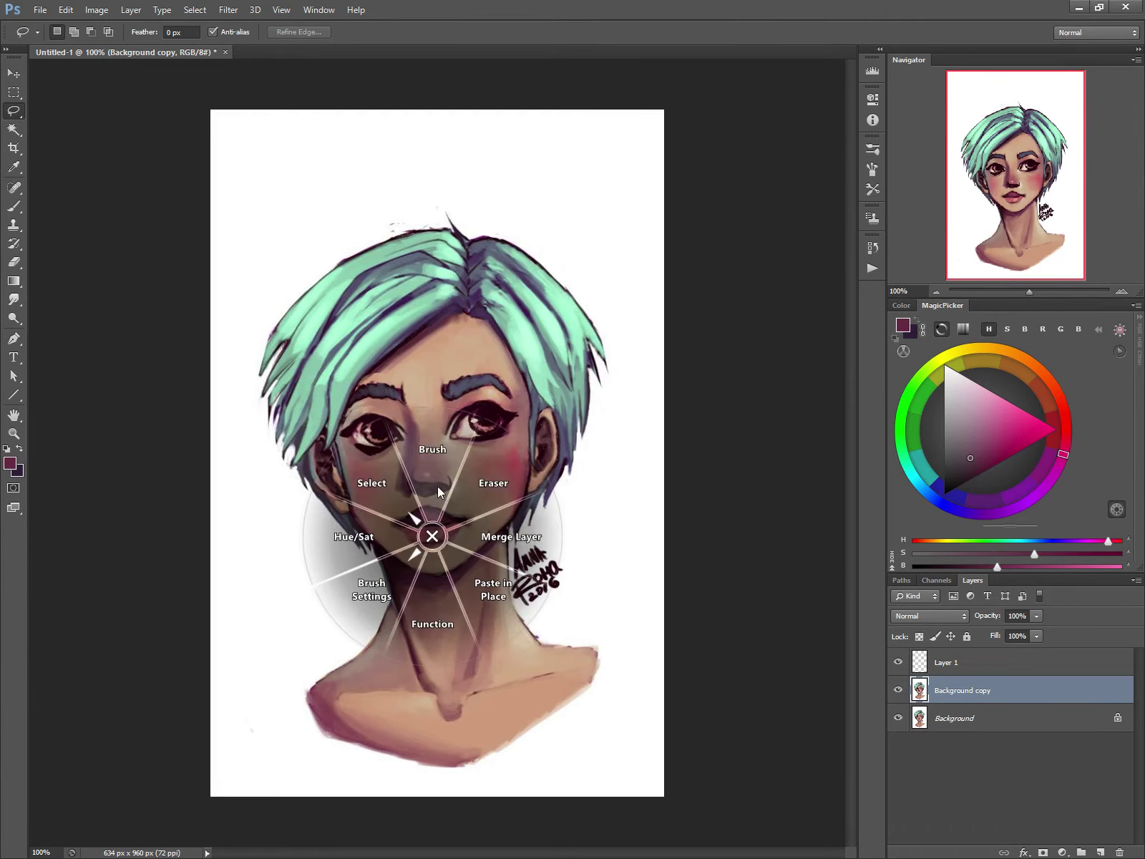
pyautogui.click(425, 478)
pyautogui.keyDown('alt'); pyautogui.click(432, 495); pyautogui.keyUp('alt')
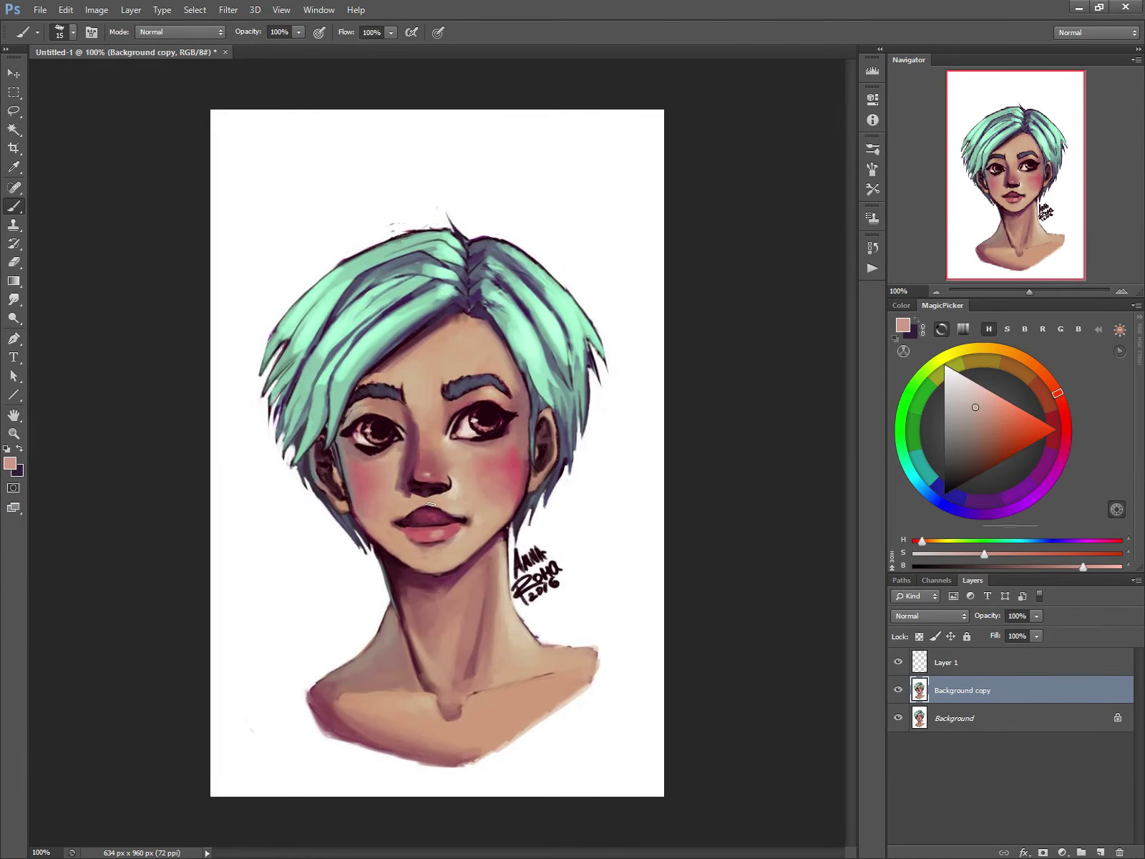
pyautogui.press('[')
pyautogui.press('[')
pyautogui.press('[')
# Blend the front and lit side of the neck with a size 40 brush and sampled skin tones.
pyautogui.keyDown('alt'); pyautogui.click(495, 605); pyautogui.keyUp('alt')
pyautogui.press(']')
pyautogui.press(']')
pyautogui.press(']')
pyautogui.press(']')
pyautogui.press(']')
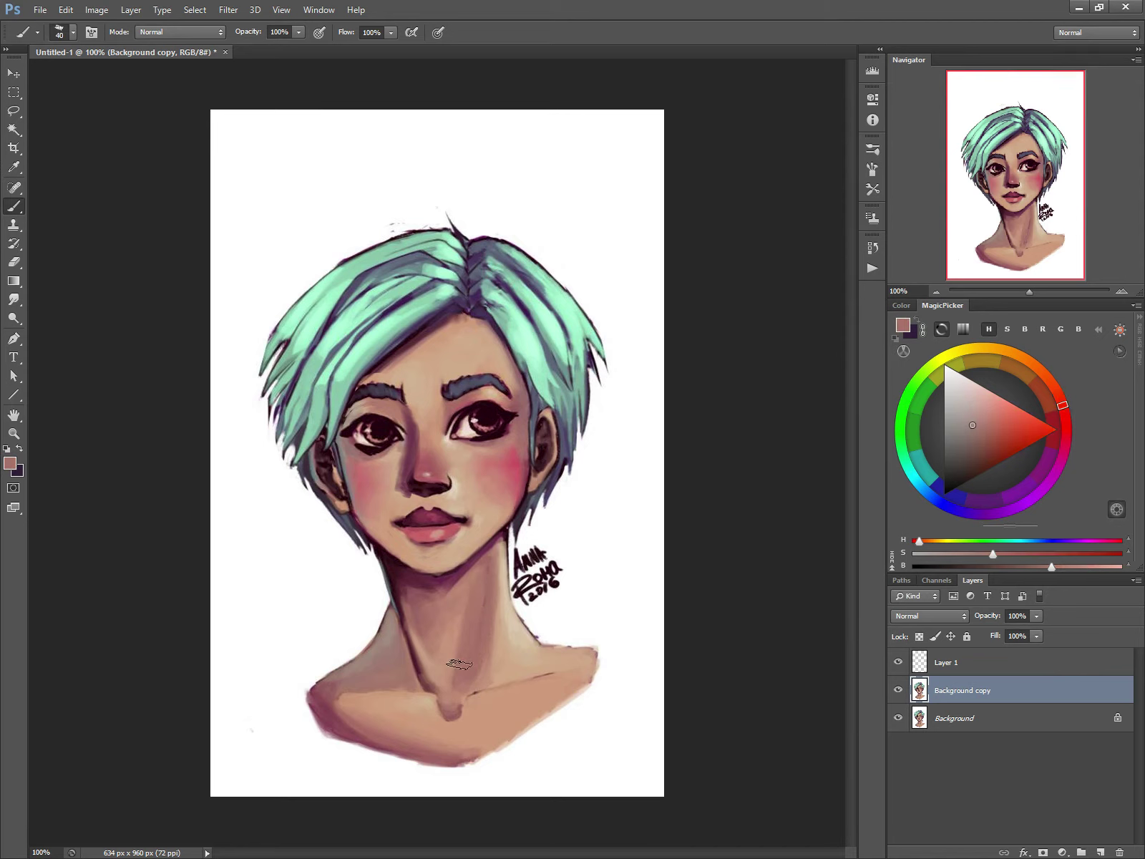
pyautogui.keyDown('alt'); pyautogui.click(503, 641); pyautogui.keyUp('alt')
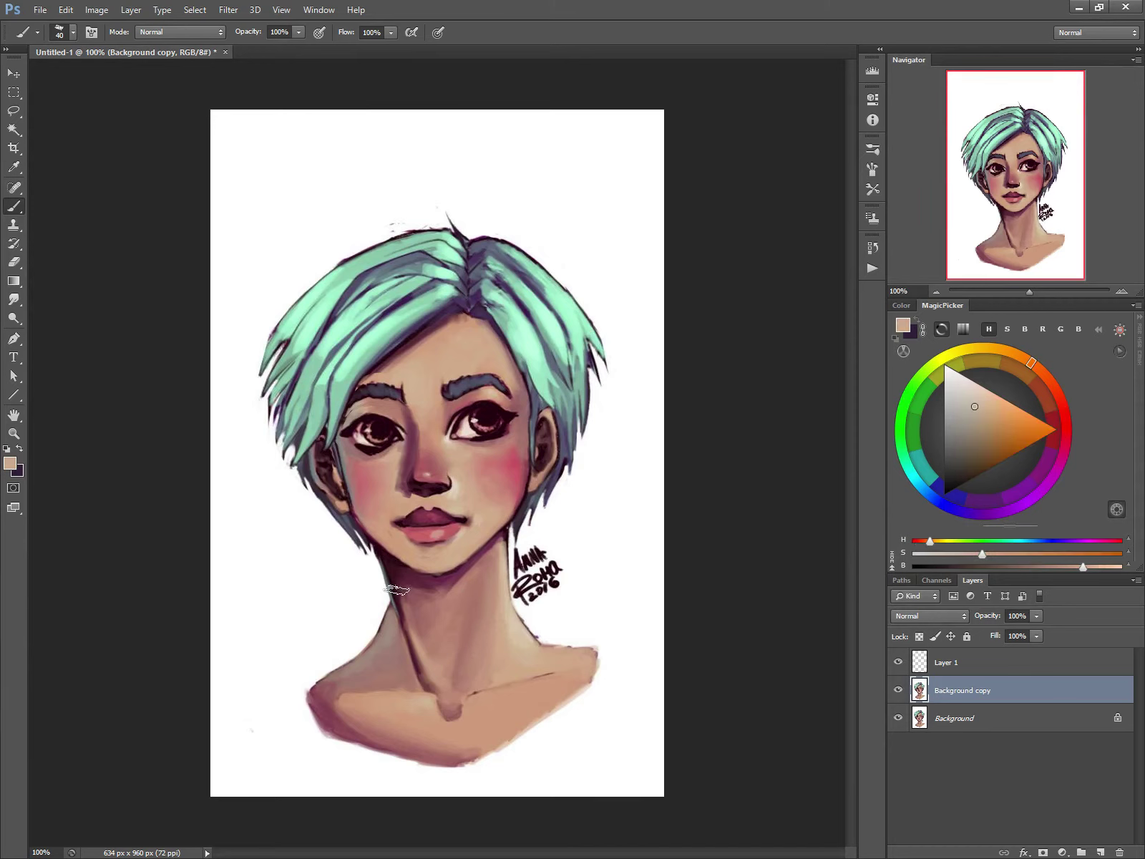
# Deepen the shadow on the viewer's-left side of the neck and soften the dark neck muscle line with sampled tones.
pyautogui.keyDown('alt'); pyautogui.click(414, 650); pyautogui.keyUp('alt')
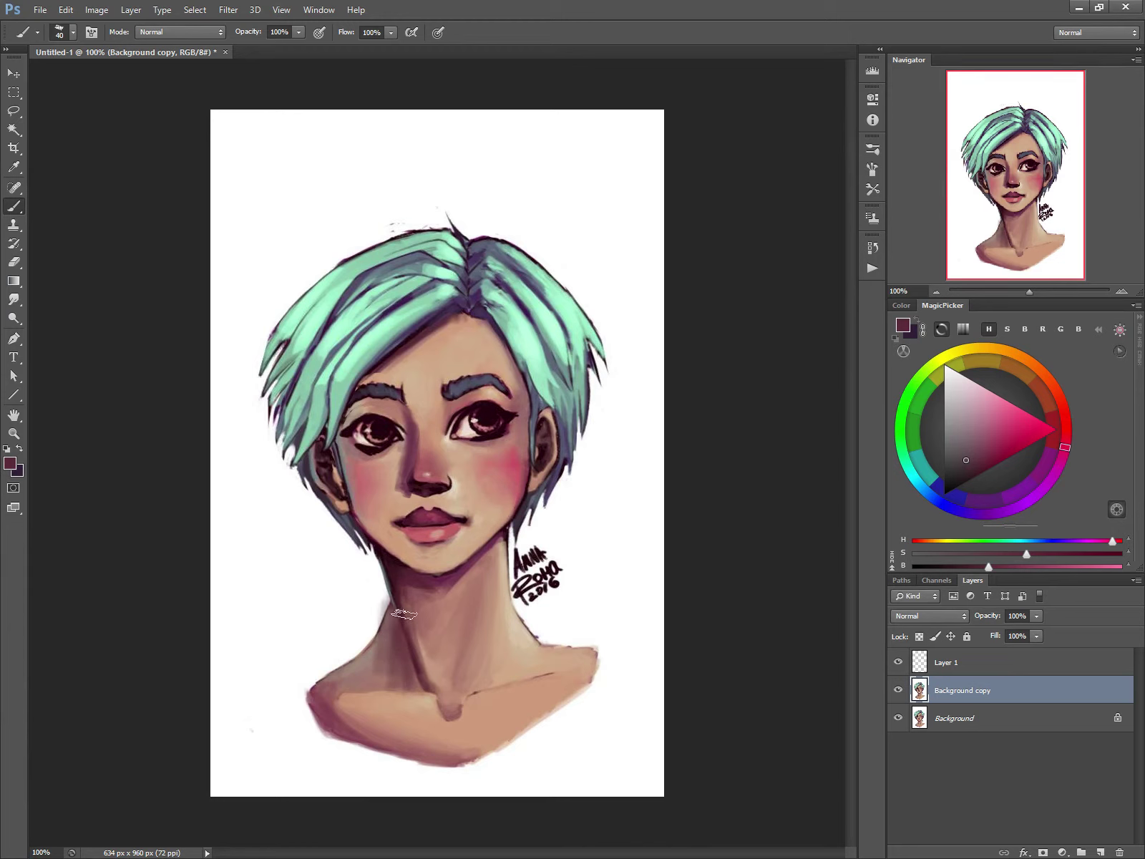
pyautogui.keyDown('alt'); pyautogui.click(430, 624); pyautogui.keyUp('alt')
pyautogui.keyDown('alt'); pyautogui.click(430, 642); pyautogui.keyUp('alt')
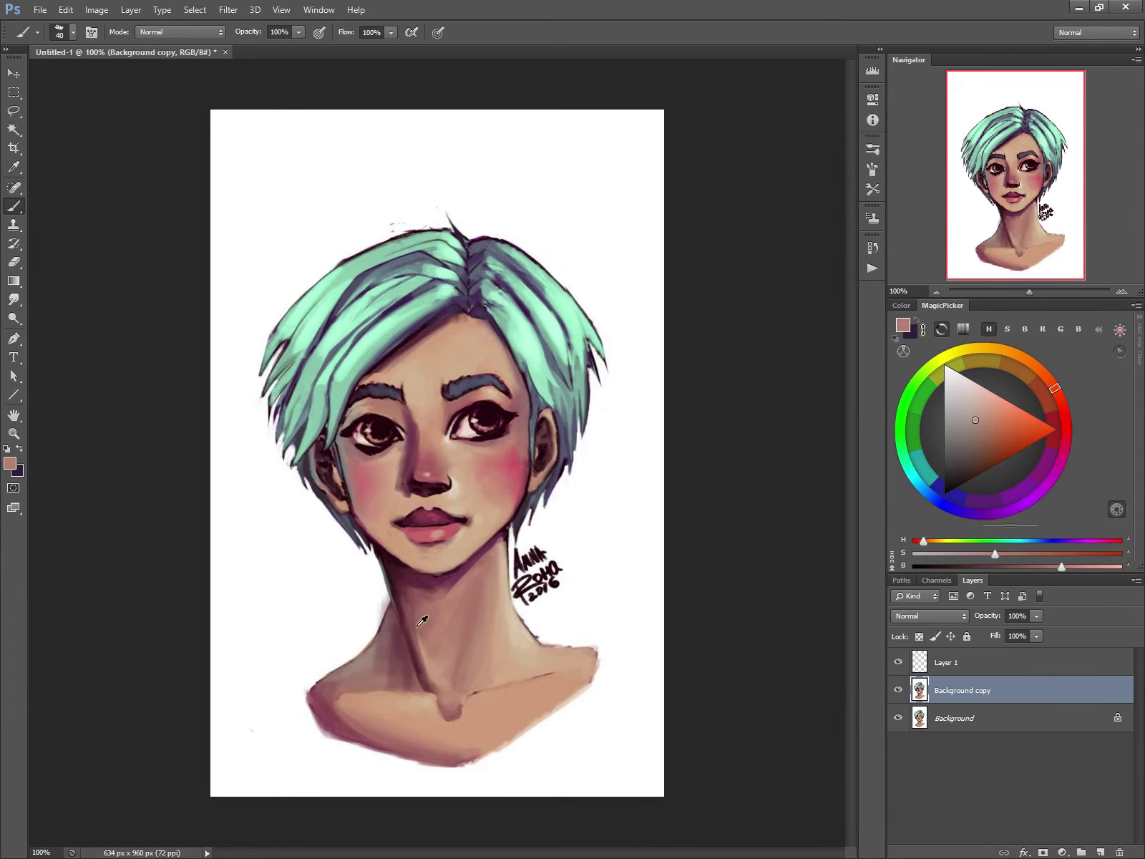
pyautogui.keyDown('alt'); pyautogui.click(422, 622); pyautogui.keyUp('alt')
pyautogui.moveTo(417, 629); pyautogui.dragTo(437, 682)
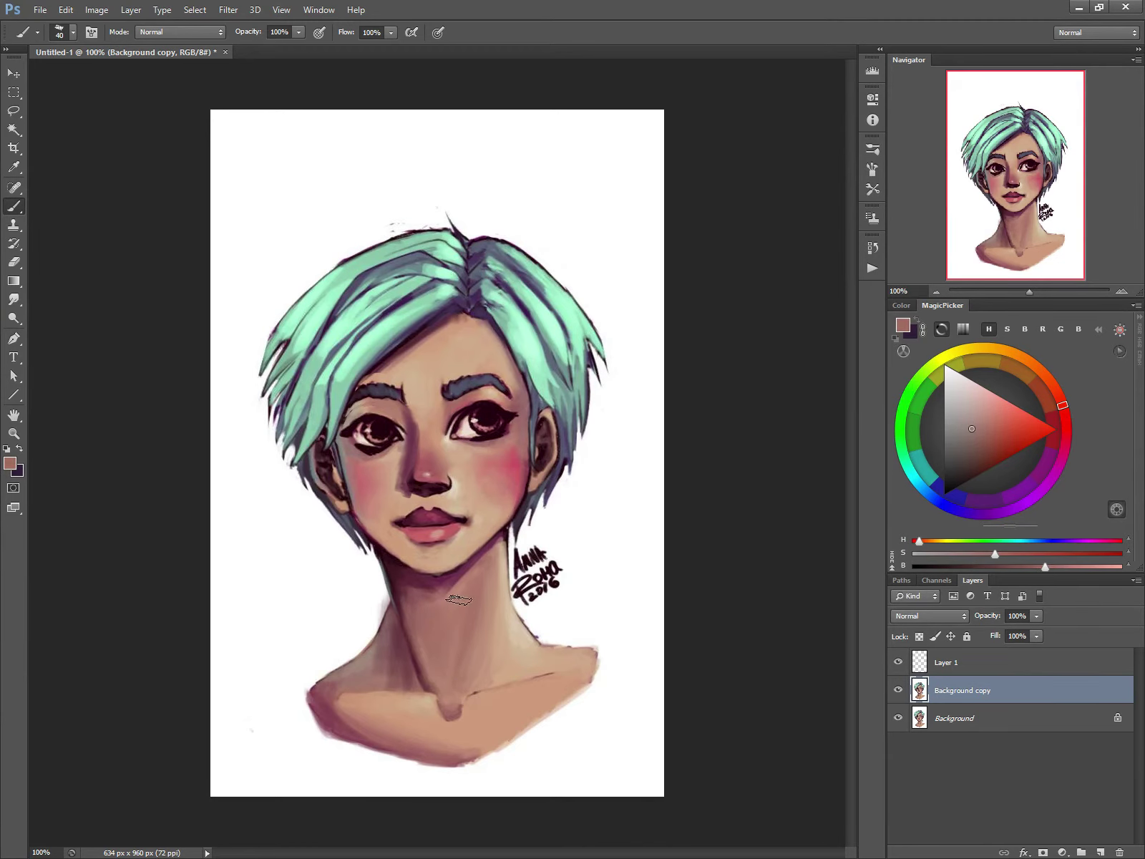
# Lighten the lit side of the neck and the collarbone area with small brushes in light beige and peach.
pyautogui.keyDown('alt'); pyautogui.click(515, 619); pyautogui.keyUp('alt')
pyautogui.press('[')
pyautogui.press('[')
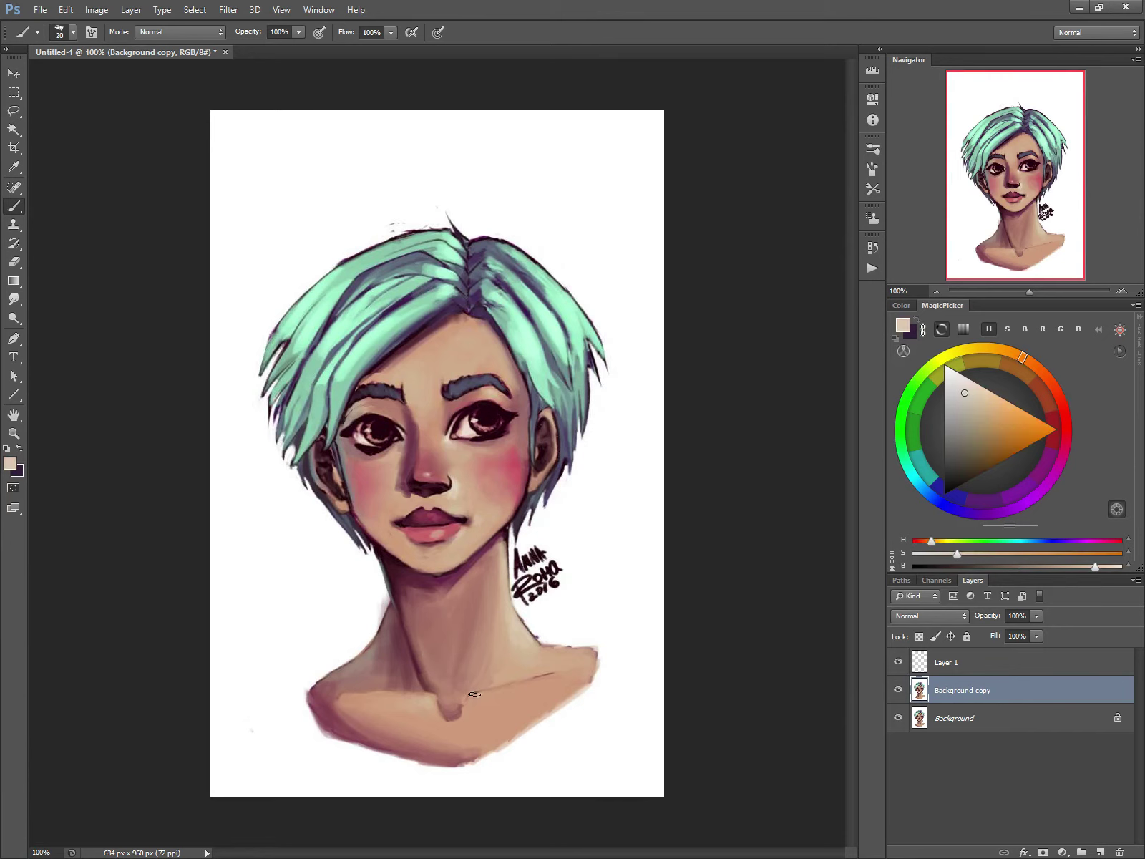
pyautogui.keyDown('alt'); pyautogui.click(485, 715); pyautogui.keyUp('alt')
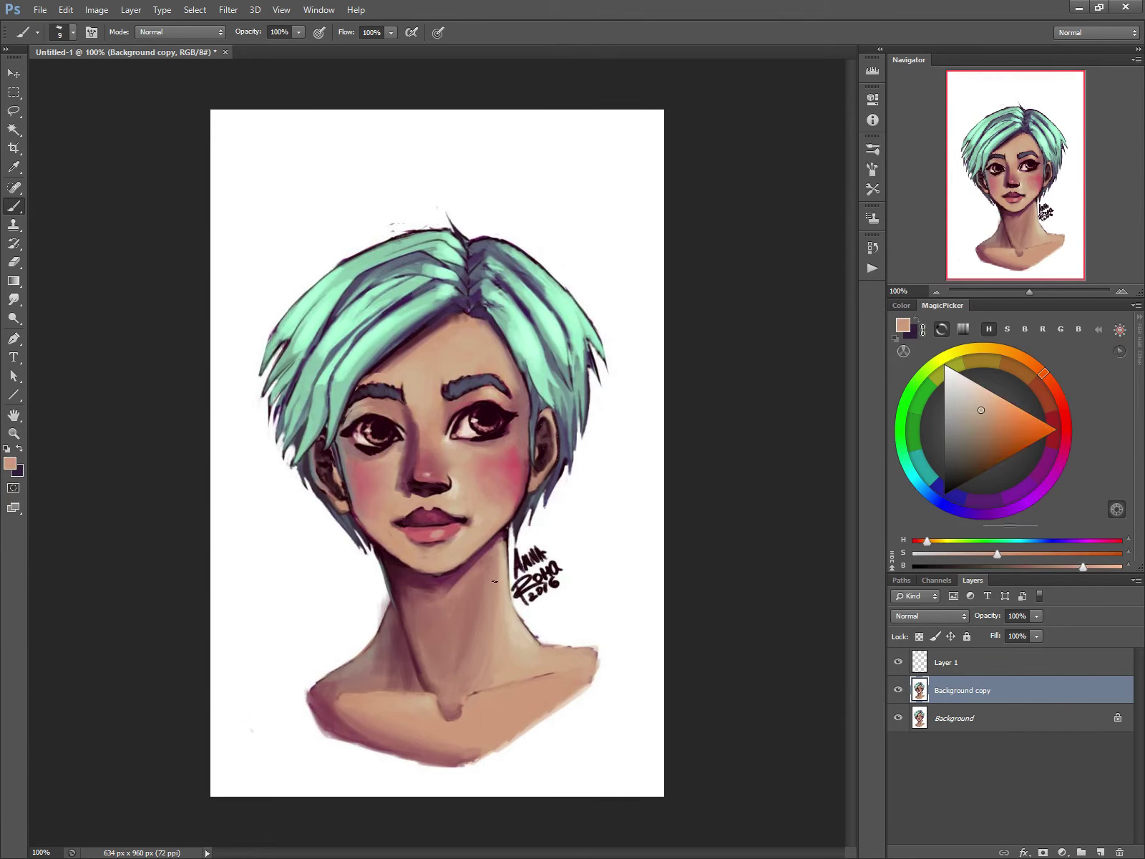
pyautogui.press(']')
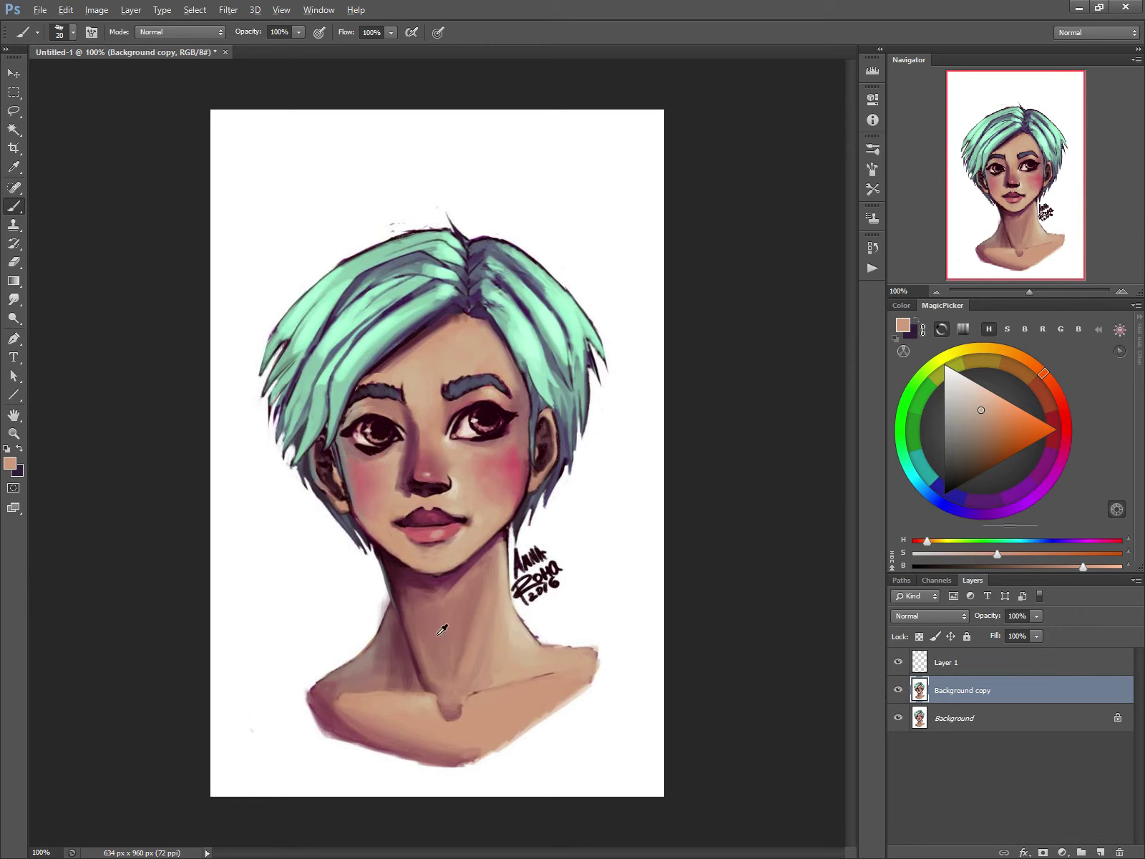
# Smooth the neck's mid-tones with a size 20 brush in dusty pink, refining with peach at size 9.
pyautogui.press('alt')
pyautogui.keyDown('alt'); pyautogui.click(466, 625); pyautogui.keyUp('alt')
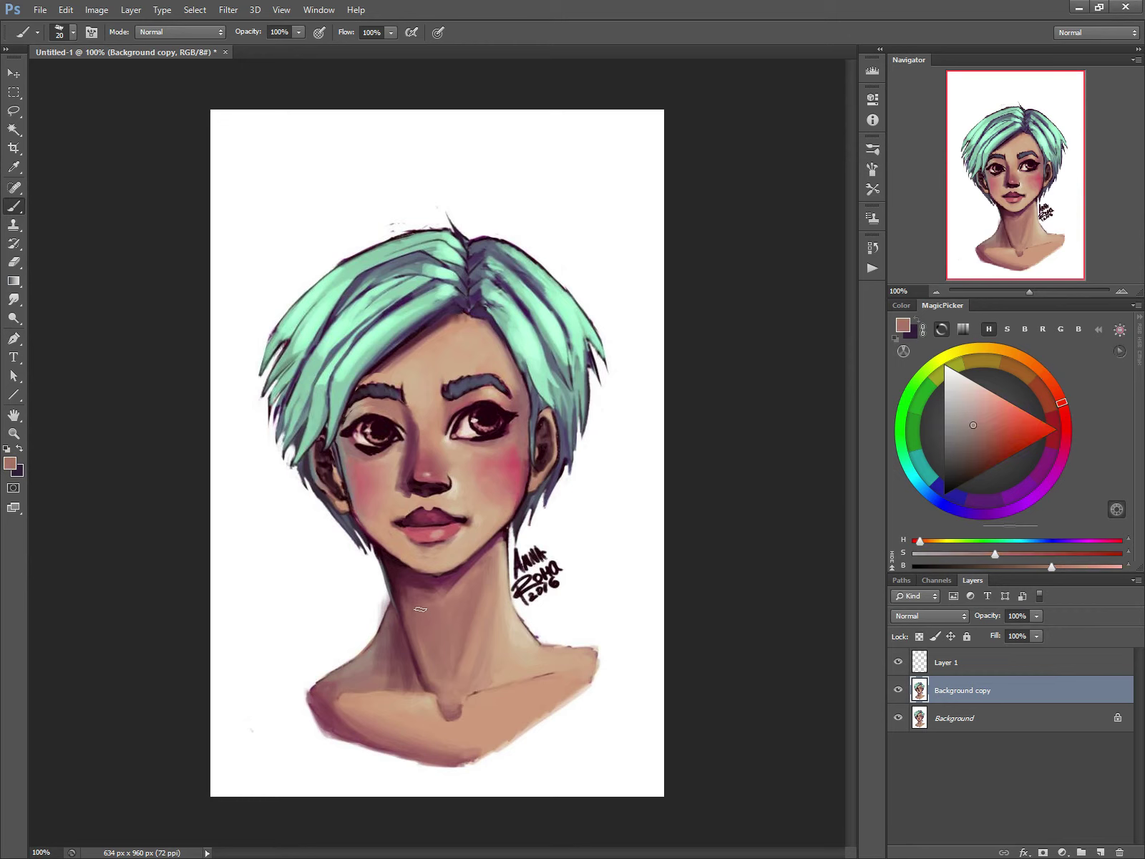
pyautogui.press('[')
pyautogui.press('[')
pyautogui.keyDown('alt'); pyautogui.click(475, 651); pyautogui.keyUp('alt')
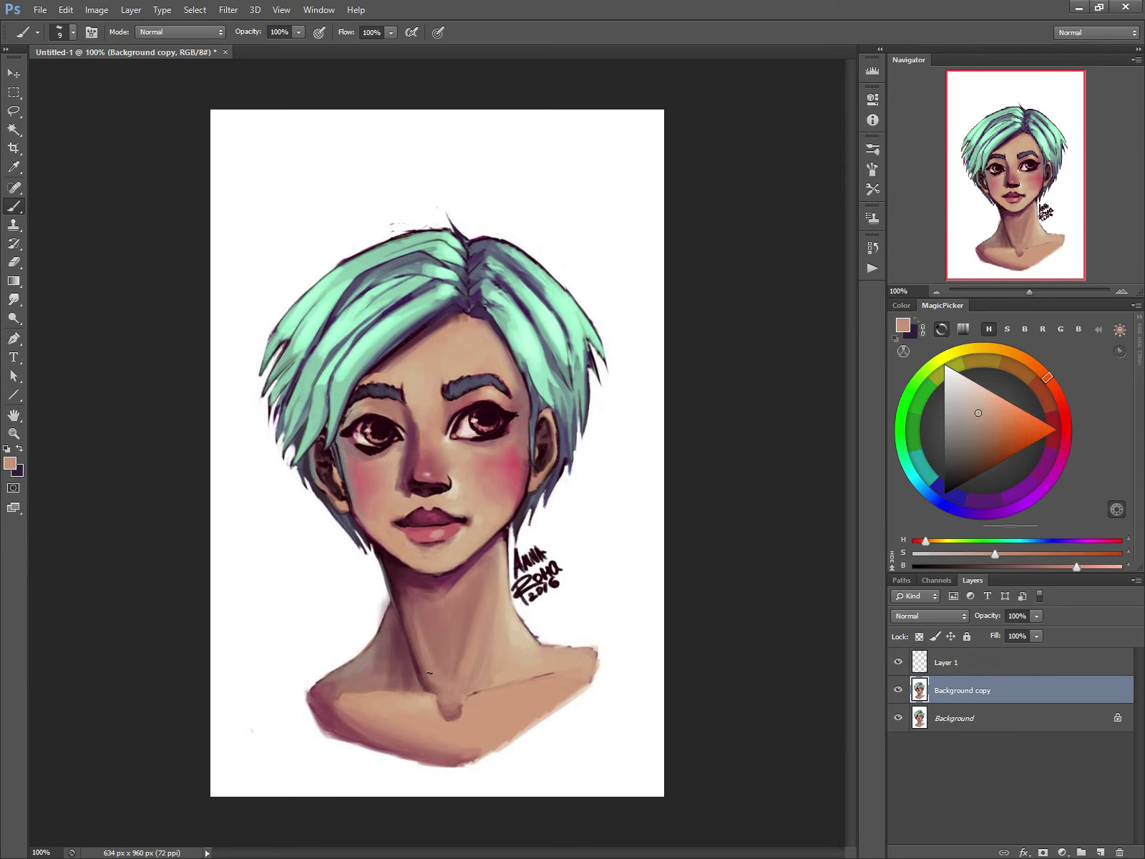
# Shade the shadowed base of the neck with a size 30 brush in a sampled muted plum.
pyautogui.keyDown('alt'); pyautogui.click(425, 712); pyautogui.keyUp('alt')
pyautogui.keyDown('alt'); pyautogui.click(408, 676); pyautogui.keyUp('alt')
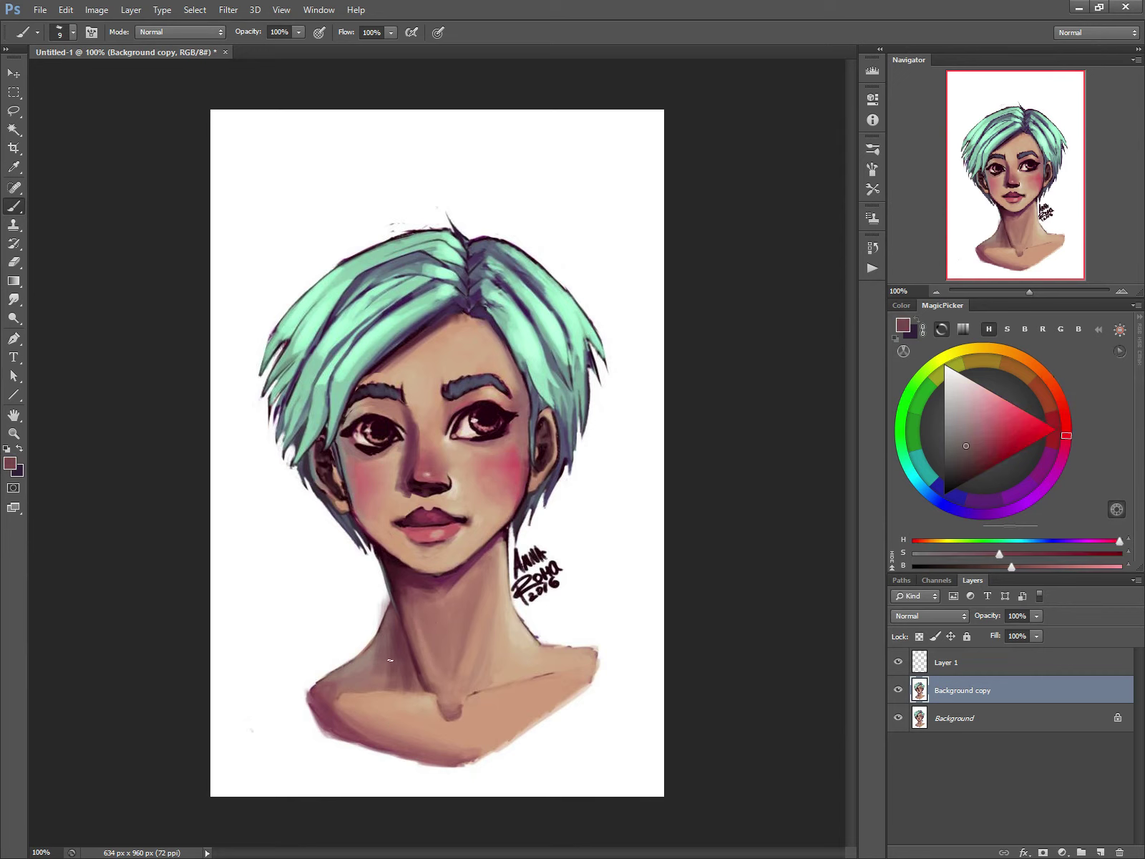
pyautogui.press(']')
pyautogui.press(']')
pyautogui.press(']')
pyautogui.press(']')
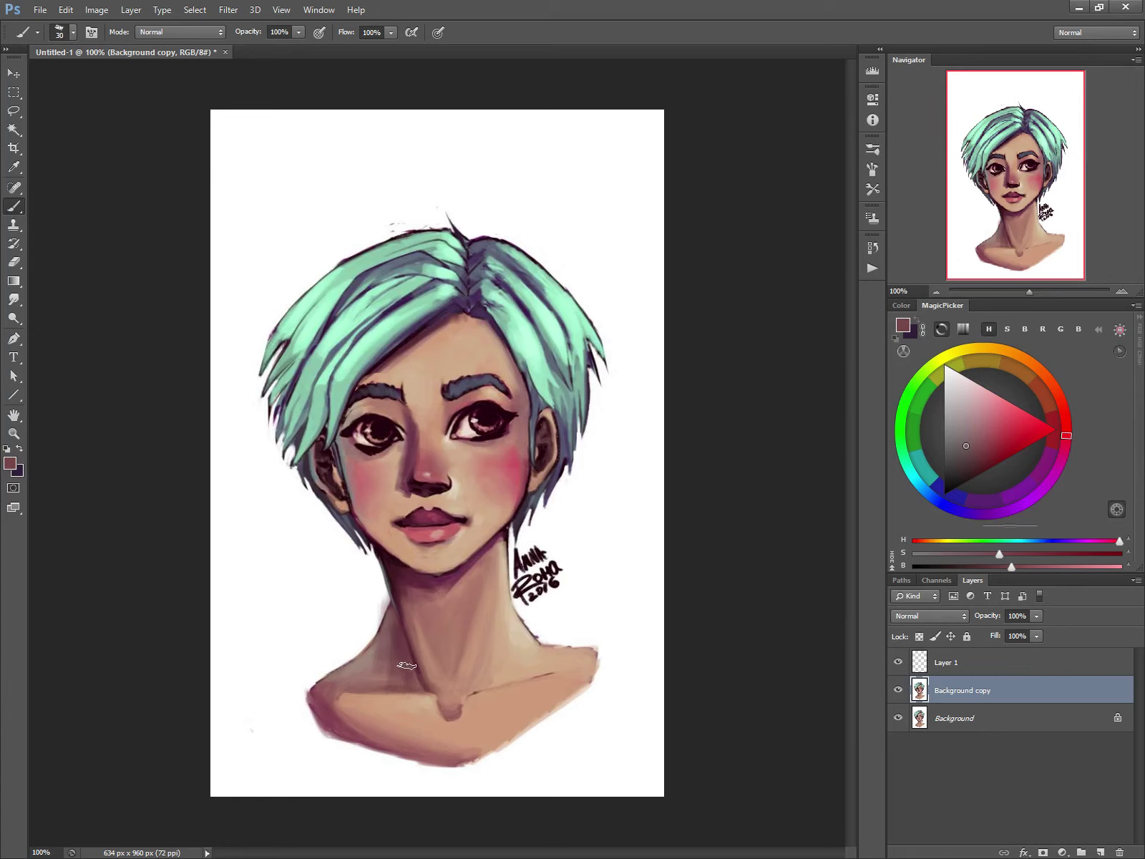
pyautogui.press(']')
pyautogui.moveTo(417, 633); pyautogui.dragTo(426, 674)
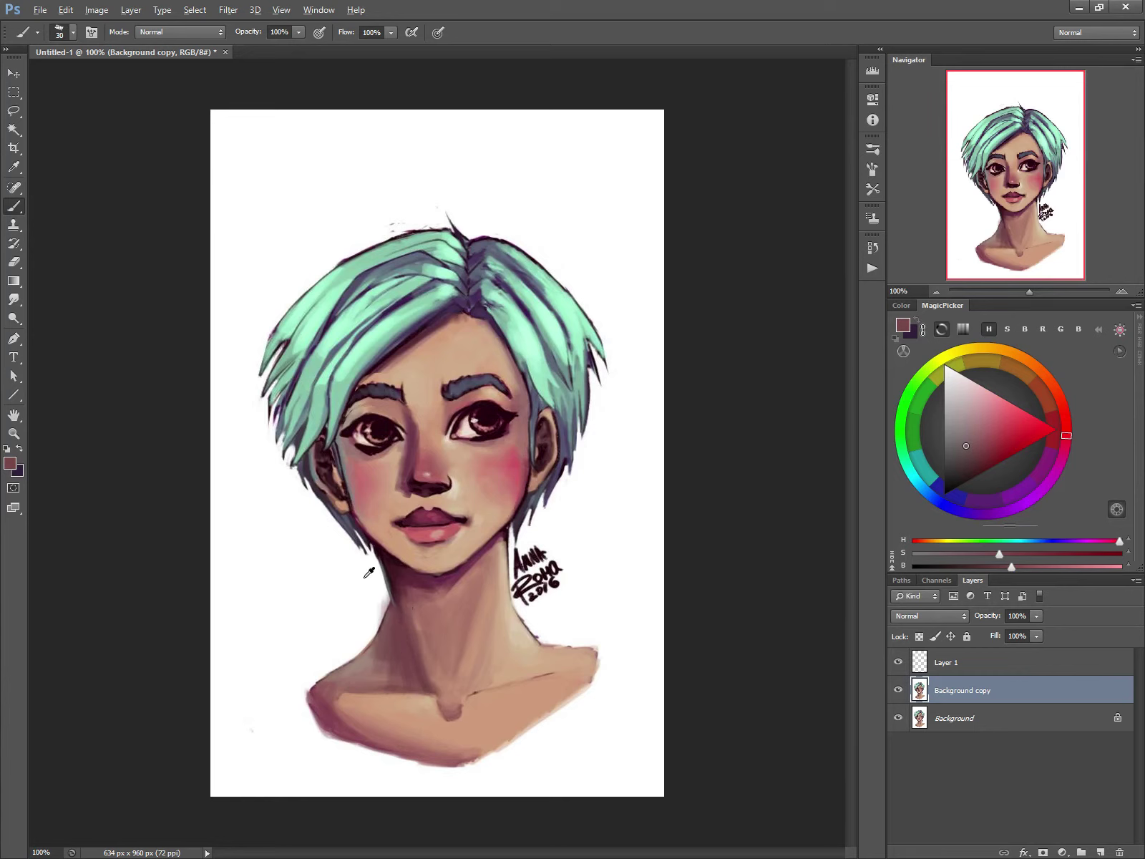
# Clean up the viewer's-left neck edge and redraw its outline down to the shoulder with a fine dark maroon brush.
pyautogui.keyDown('alt'); pyautogui.click(365, 611); pyautogui.keyUp('alt')
pyautogui.press('[')
pyautogui.press('[')
pyautogui.press('[')
pyautogui.press('[')
pyautogui.press('[')
pyautogui.keyDown('alt'); pyautogui.click(378, 611); pyautogui.keyUp('alt')
pyautogui.keyDown('alt'); pyautogui.click(383, 590); pyautogui.keyUp('alt')
pyautogui.keyDown('alt'); pyautogui.click(395, 581); pyautogui.keyUp('alt')
pyautogui.moveTo(388, 578)
pyautogui.mouseDown()
pyautogui.moveTo(381, 622)
pyautogui.moveTo(329, 672)
pyautogui.mouseUp()
pyautogui.press('alt')
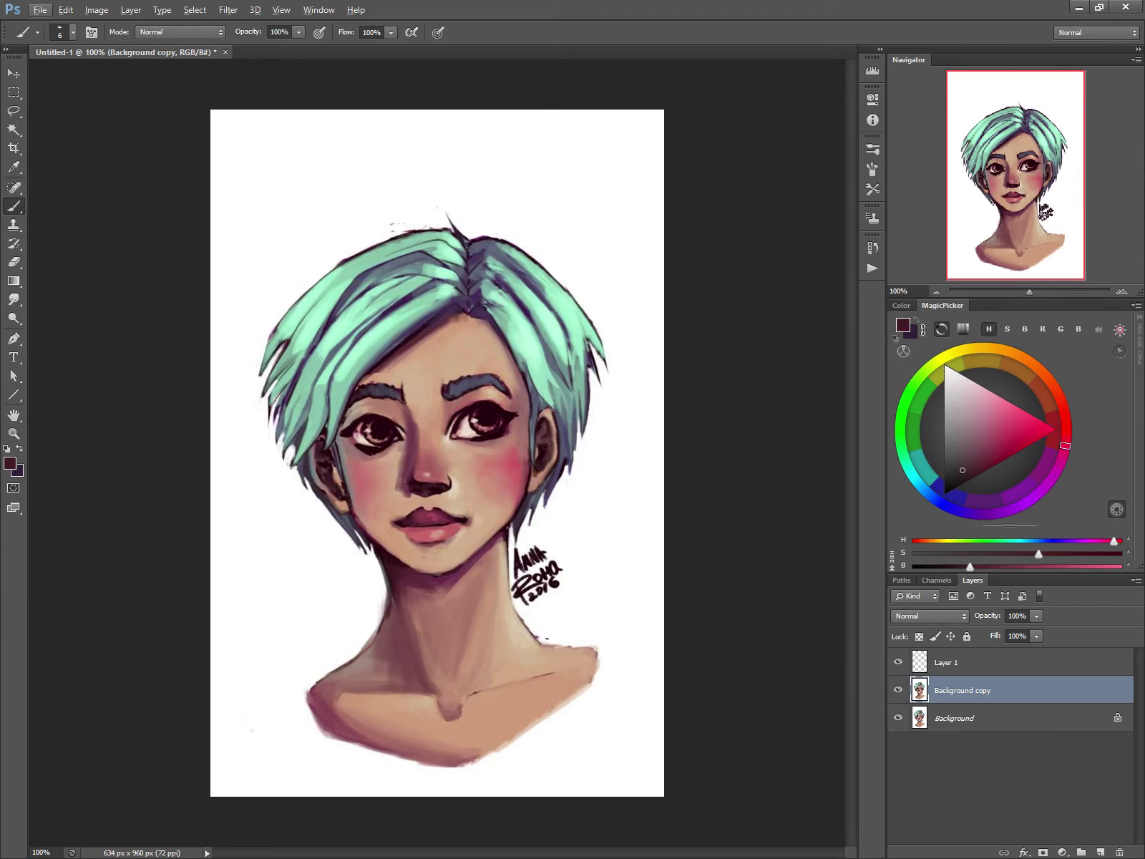
# Sample the white background and trim the viewer's-right shoulder into a cleaner slope, enlarging the brush to size 30.
pyautogui.keyDown('alt'); pyautogui.click(566, 626); pyautogui.keyUp('alt')
pyautogui.press(']')
pyautogui.press(']')
pyautogui.press(']')
pyautogui.press(']')
pyautogui.press(']')
pyautogui.moveTo(543, 643)
pyautogui.mouseDown()
pyautogui.moveTo(597, 668)
pyautogui.moveTo(594, 653)
pyautogui.mouseUp()
pyautogui.press(']')
pyautogui.press(']')
pyautogui.press(']')
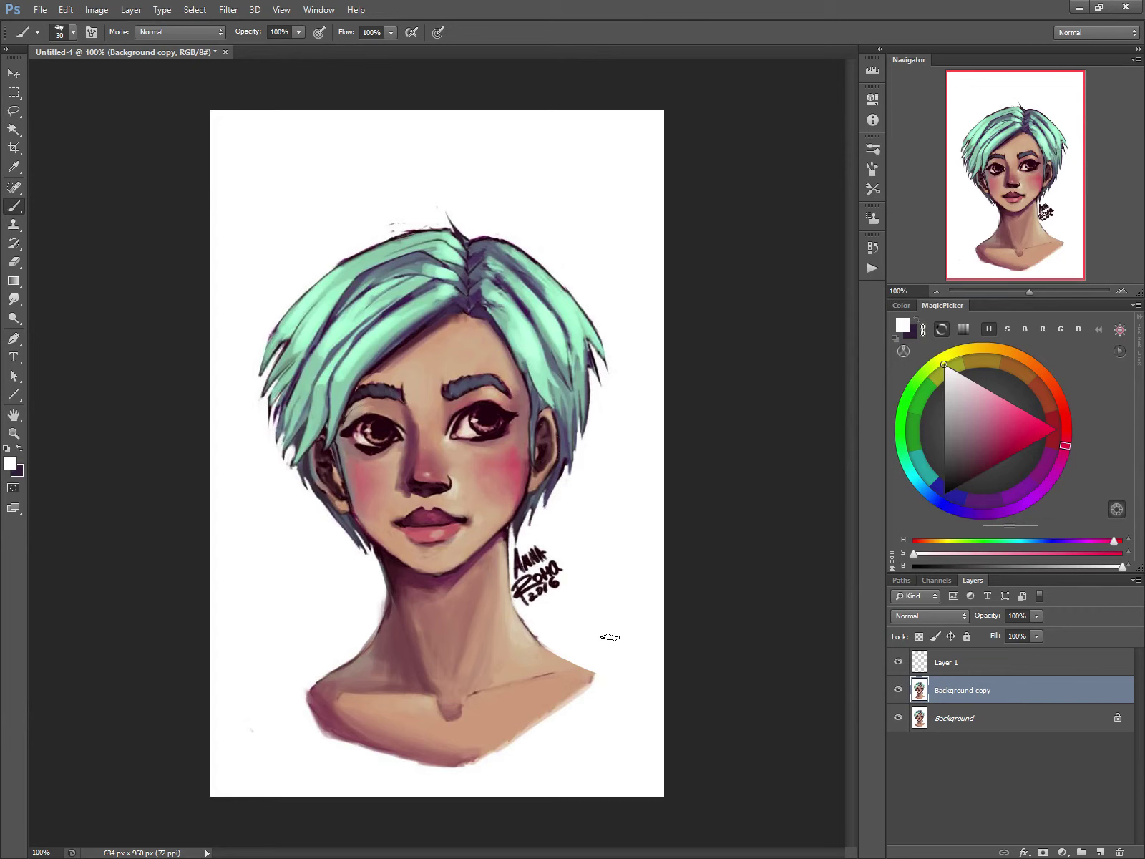
# Add light beige highlights around the collarbones and tint the chest with sampled cheek pink using a size 60 brush.
pyautogui.keyDown('alt'); pyautogui.click(464, 485); pyautogui.keyUp('alt')
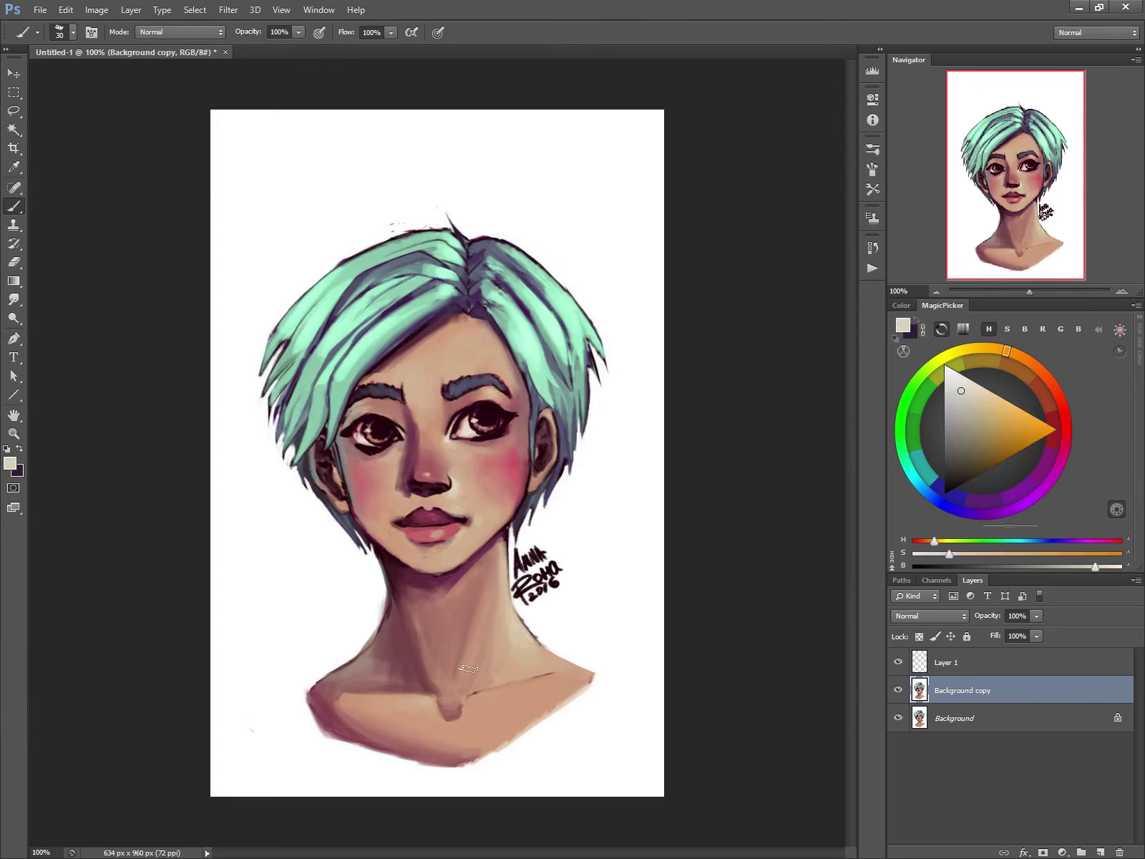
pyautogui.press('[')
pyautogui.keyDown('alt'); pyautogui.click(500, 472); pyautogui.keyUp('alt')
pyautogui.press(']')
pyautogui.press(']')
pyautogui.press(']')
pyautogui.press(']')
pyautogui.press(']')
pyautogui.press(']')
pyautogui.press(']')
pyautogui.press(']')
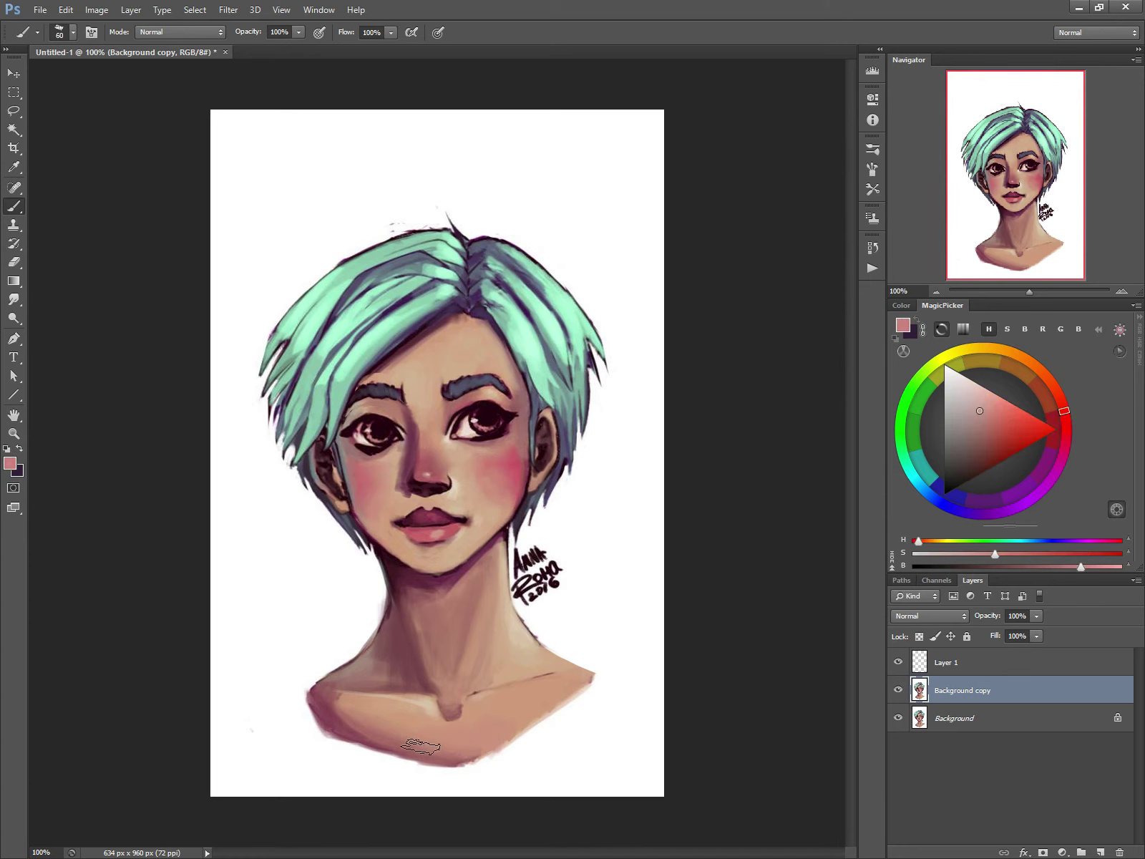
pyautogui.keyDown('alt'); pyautogui.click(497, 468); pyautogui.keyUp('alt')
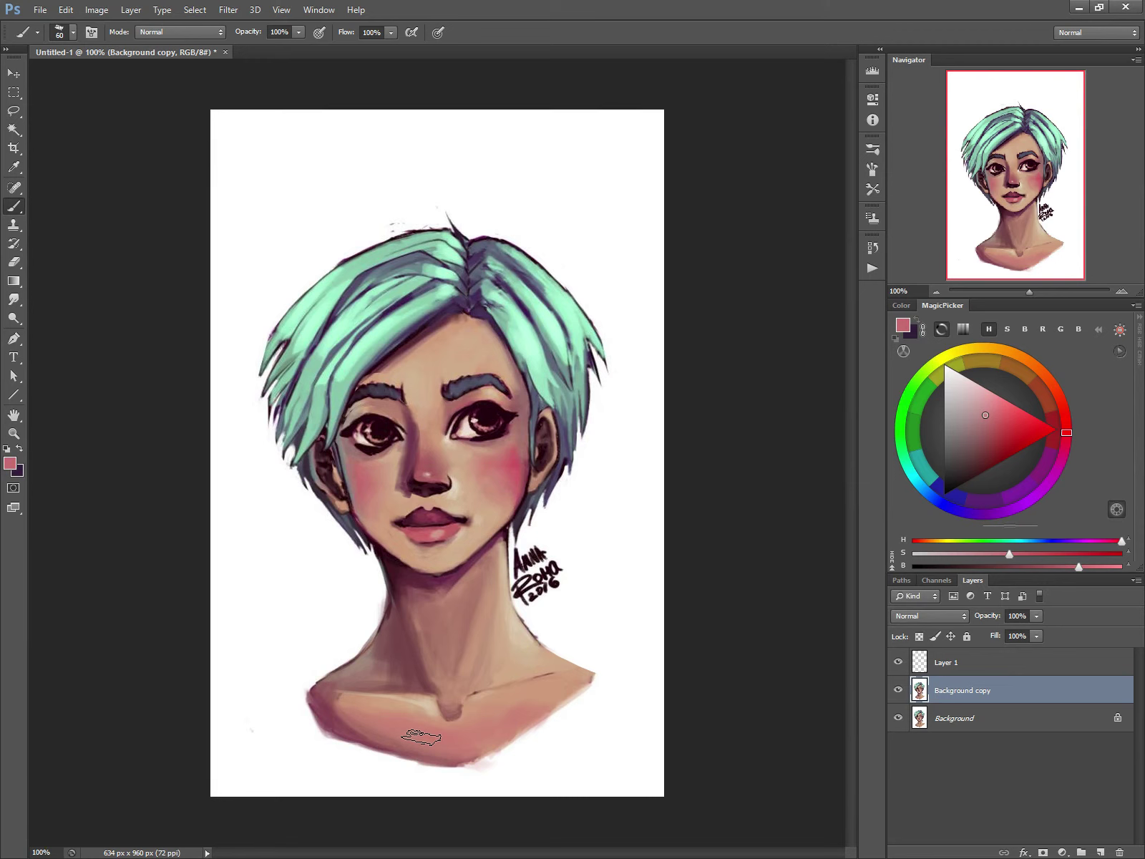
# Shade the viewer's-left side of the nose with a size 25 brush in a sampled dark plum.
pyautogui.keyDown('alt'); pyautogui.click(406, 467); pyautogui.keyUp('alt')
pyautogui.press('[')
pyautogui.press('[')
pyautogui.press('[')
pyautogui.press('[')
pyautogui.press('[')
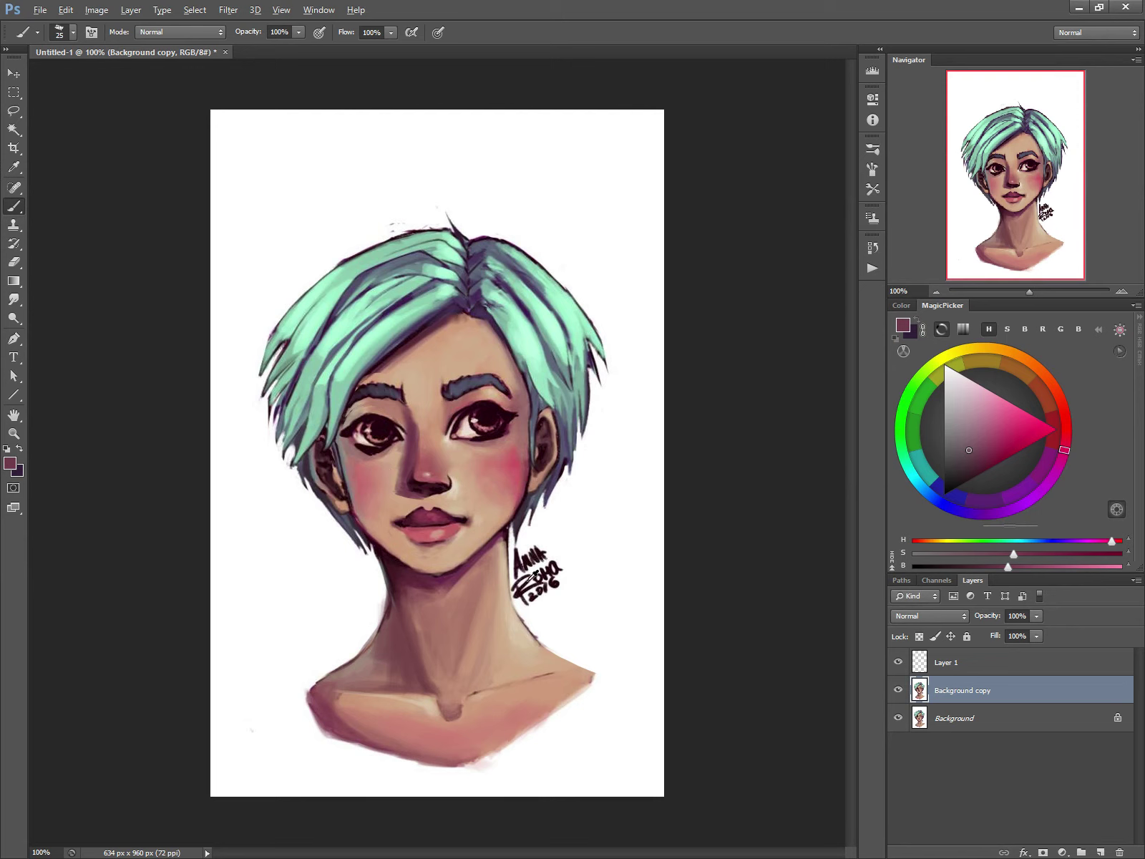
# Paint out the signature beside the neck with a size 50 brush in the sampled background white.
pyautogui.keyDown('alt'); pyautogui.click(556, 541); pyautogui.keyUp('alt')
pyautogui.press(']')
pyautogui.press(']')
pyautogui.press(']')
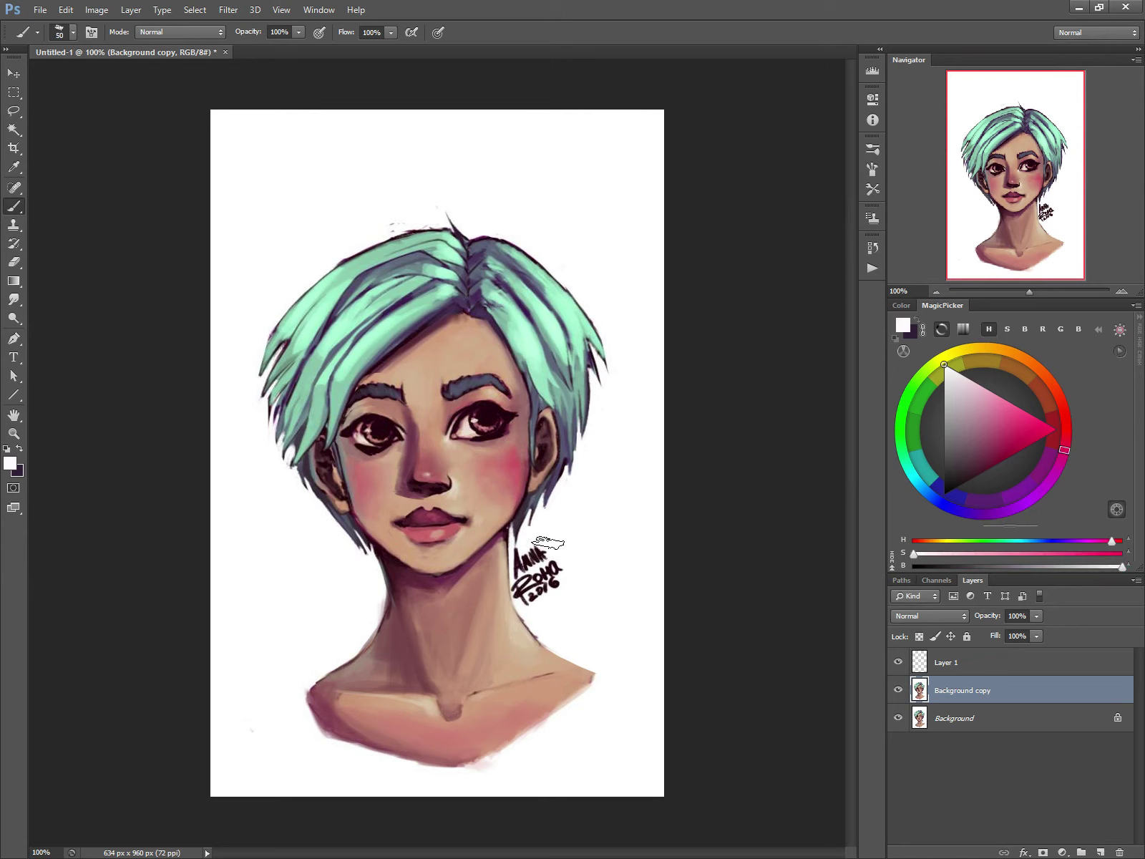
pyautogui.moveTo(544, 547)
pyautogui.mouseDown()
pyautogui.moveTo(523, 595)
pyautogui.moveTo(513, 566)
pyautogui.moveTo(548, 647)
pyautogui.mouseUp()
# Trim the stray outline where the neck meets the viewer's-left shoulder with a size 20 white brush.
pyautogui.press('[')
pyautogui.press('[')
pyautogui.press('[')
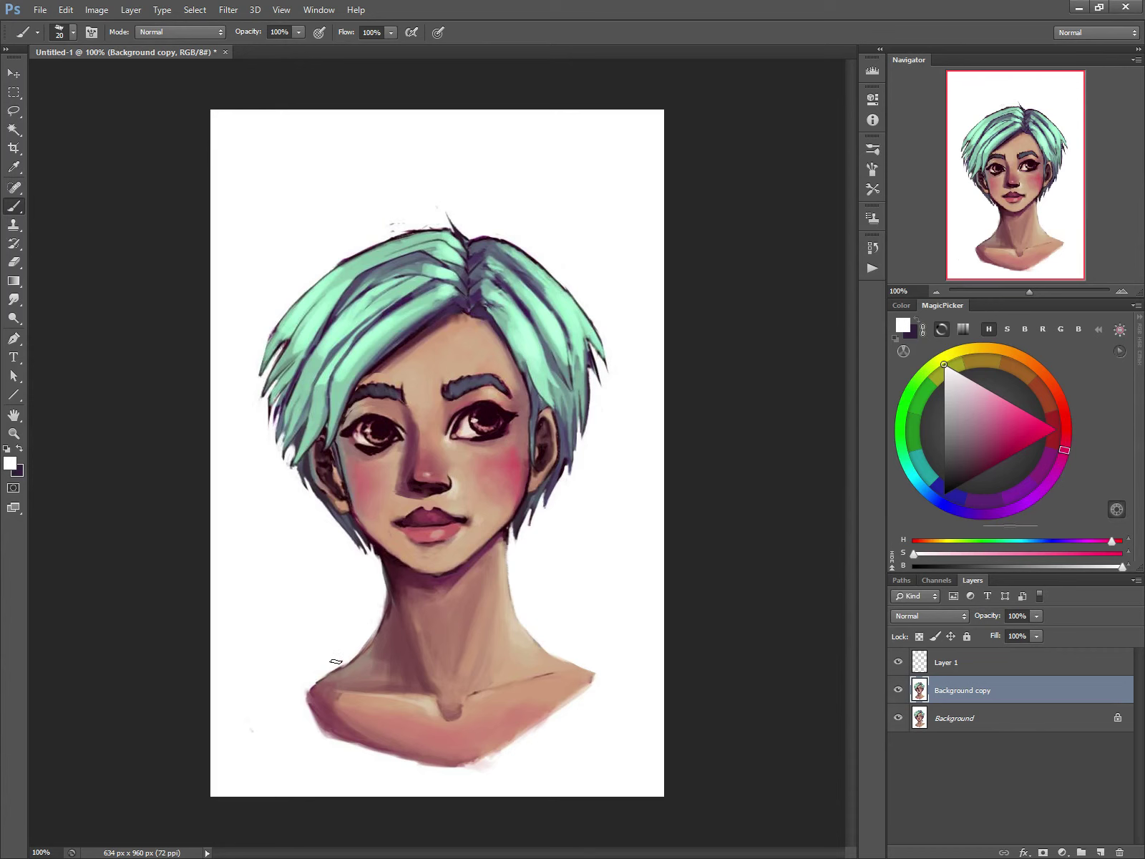
pyautogui.moveTo(379, 634); pyautogui.dragTo(331, 678)
# Darken the viewer's-left side of the neck with sampled dark maroon and blend it with muted plum down to the shoulder.
pyautogui.keyDown('alt'); pyautogui.click(387, 559); pyautogui.keyUp('alt')
pyautogui.press(']')
pyautogui.press(']')
pyautogui.press(']')
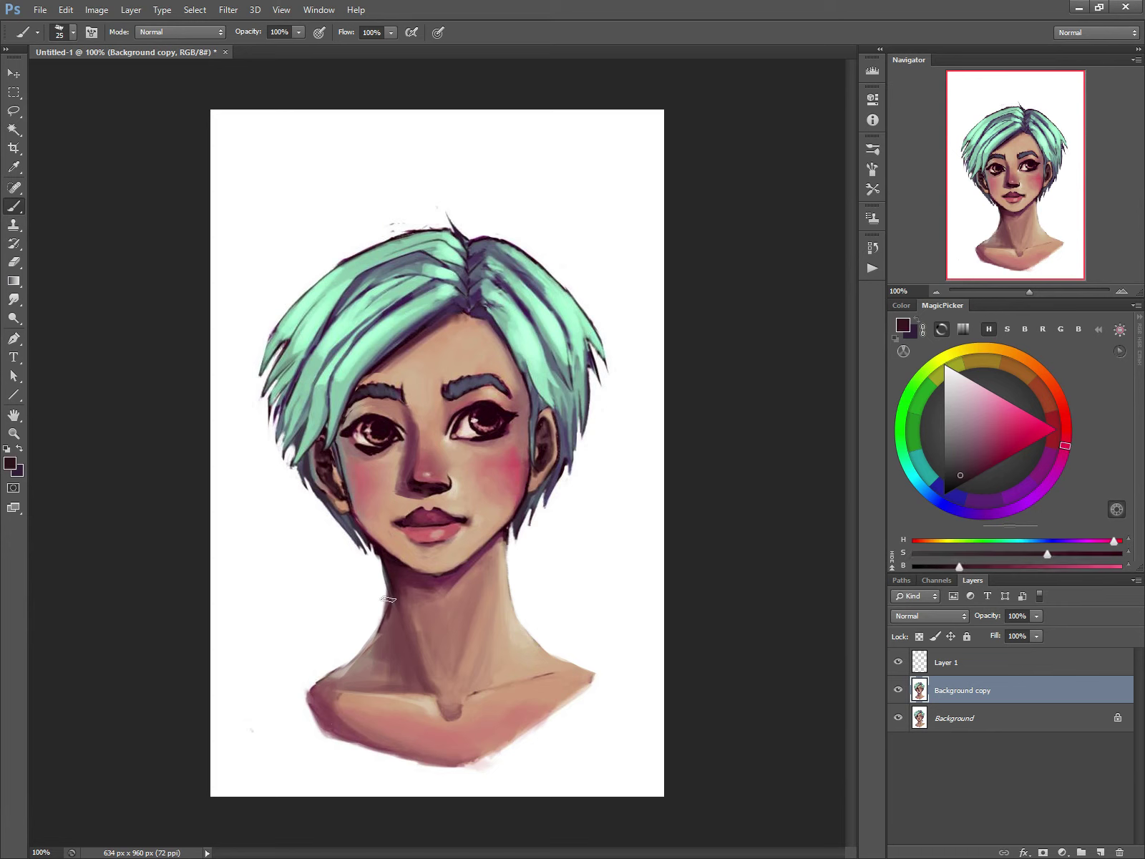
pyautogui.moveTo(390, 606)
pyautogui.mouseDown()
pyautogui.moveTo(355, 663)
pyautogui.moveTo(378, 607)
pyautogui.moveTo(333, 675)
pyautogui.moveTo(379, 650)
pyautogui.moveTo(390, 604)
pyautogui.moveTo(378, 670)
pyautogui.mouseUp()
pyautogui.keyDown('alt'); pyautogui.click(408, 669); pyautogui.keyUp('alt')
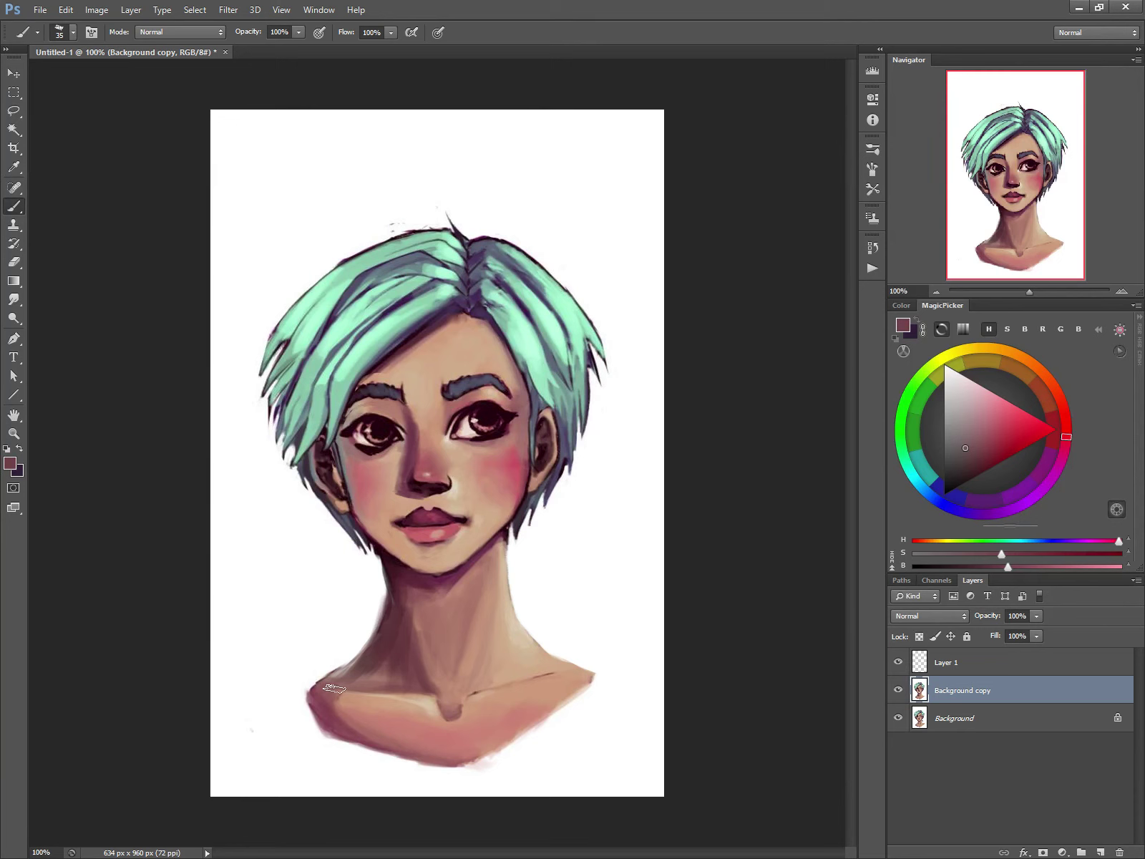
# Add near-white highlight strands to the viewer's-right side of the hair with a size 8 brush, starting from the sampled mint.
pyautogui.press('alt')
pyautogui.keyDown('alt'); pyautogui.click(536, 337); pyautogui.keyUp('alt')
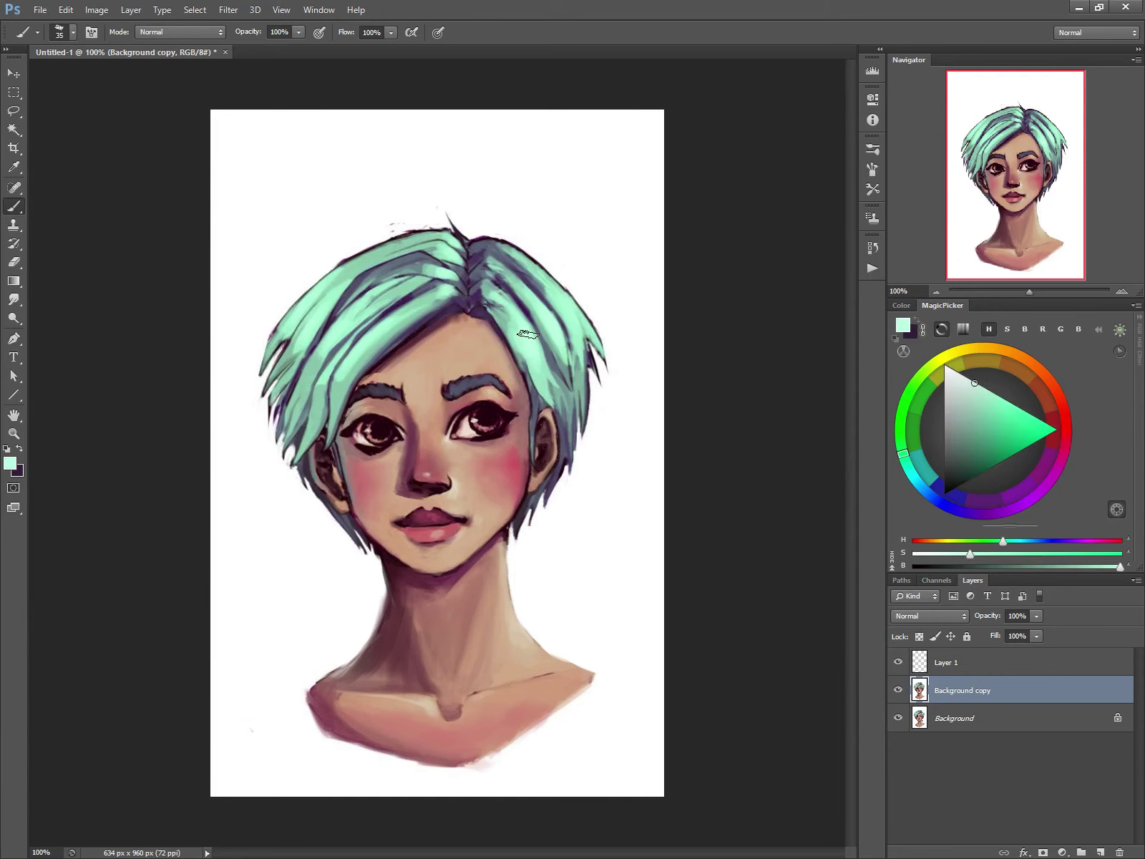
pyautogui.press('[')
pyautogui.press('[')
pyautogui.press('[')
pyautogui.click(956, 376)
pyautogui.press('[')
pyautogui.press('[')
pyautogui.click(947, 370)
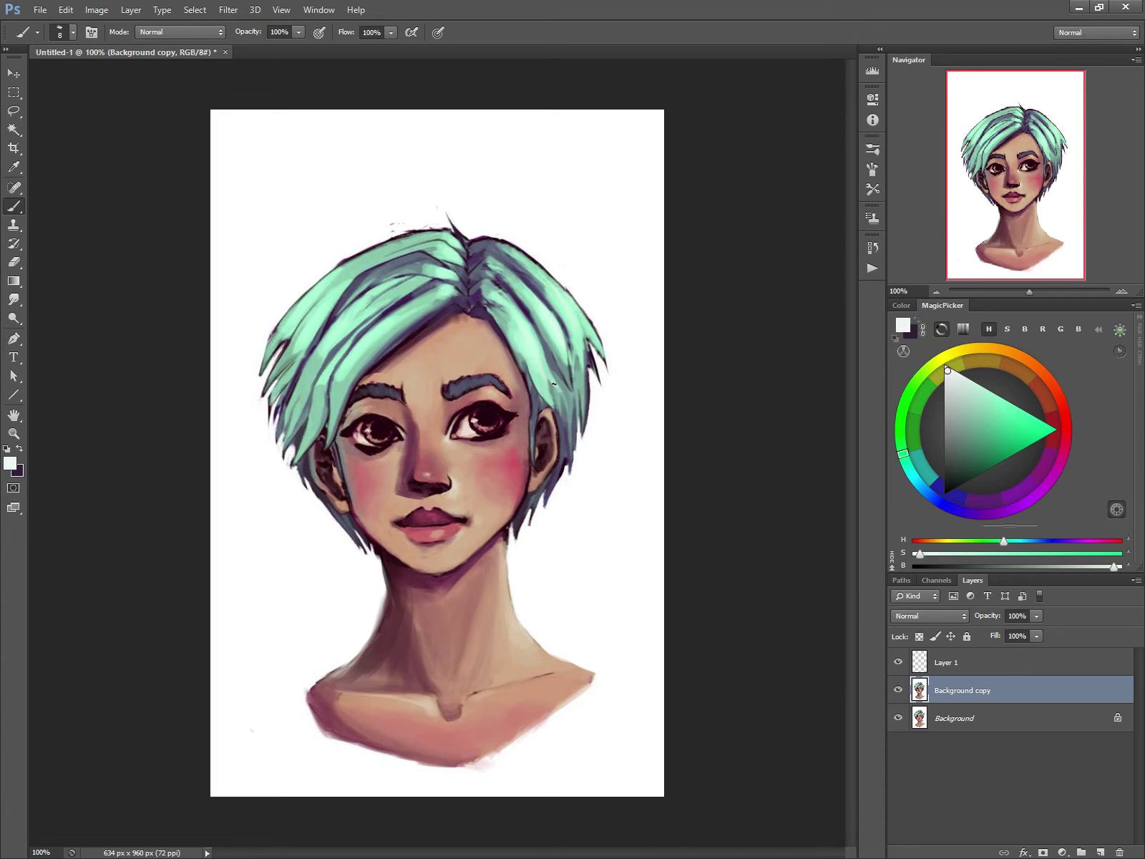
pyautogui.moveTo(571, 388); pyautogui.dragTo(563, 357)
# Shade the viewer's-left jawline with a sampled plum at brush size 30, reducing the brush to size 20.
pyautogui.keyDown('alt'); pyautogui.click(414, 466); pyautogui.keyUp('alt')
pyautogui.press(']')
pyautogui.press(']')
pyautogui.press(']')
pyautogui.press(']')
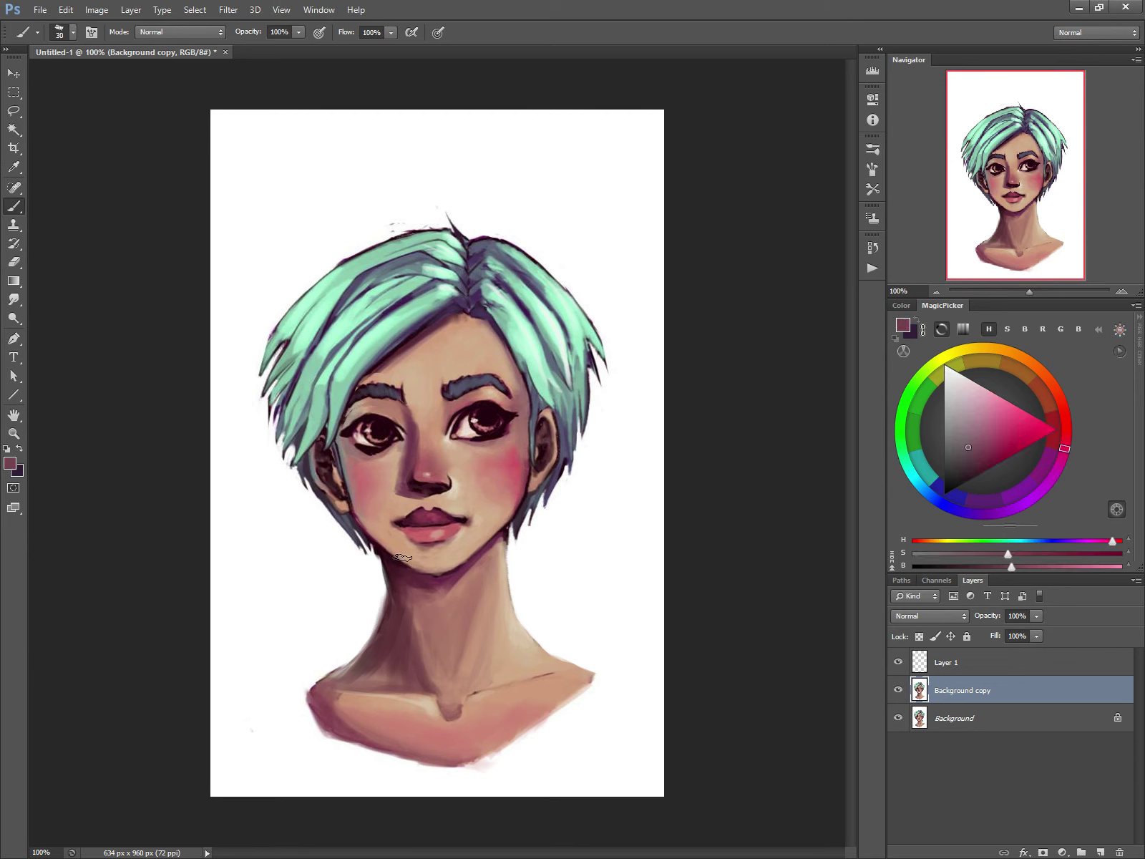
pyautogui.press('[')
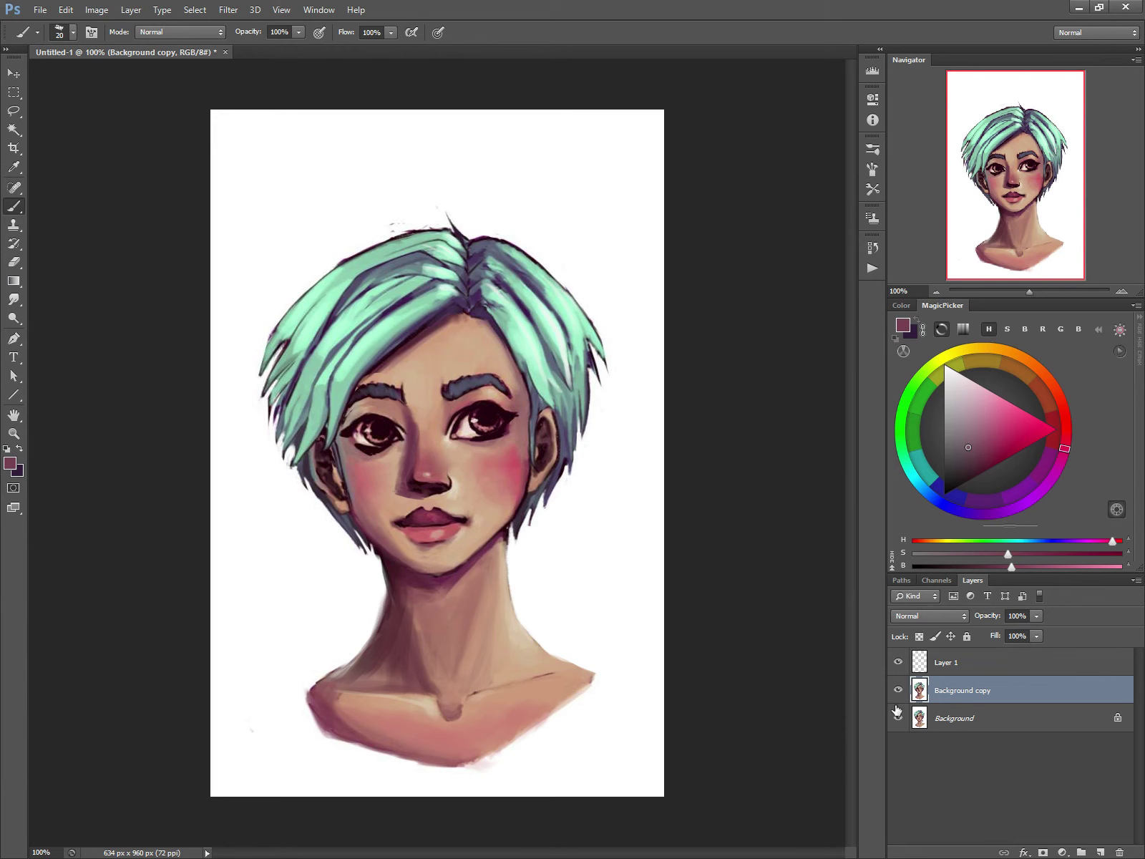
# Tint both ears with sampled cheek pink and a deeper rose using a size 10 brush.
pyautogui.keyDown('alt'); pyautogui.click(493, 463); pyautogui.keyUp('alt')
pyautogui.press('[')
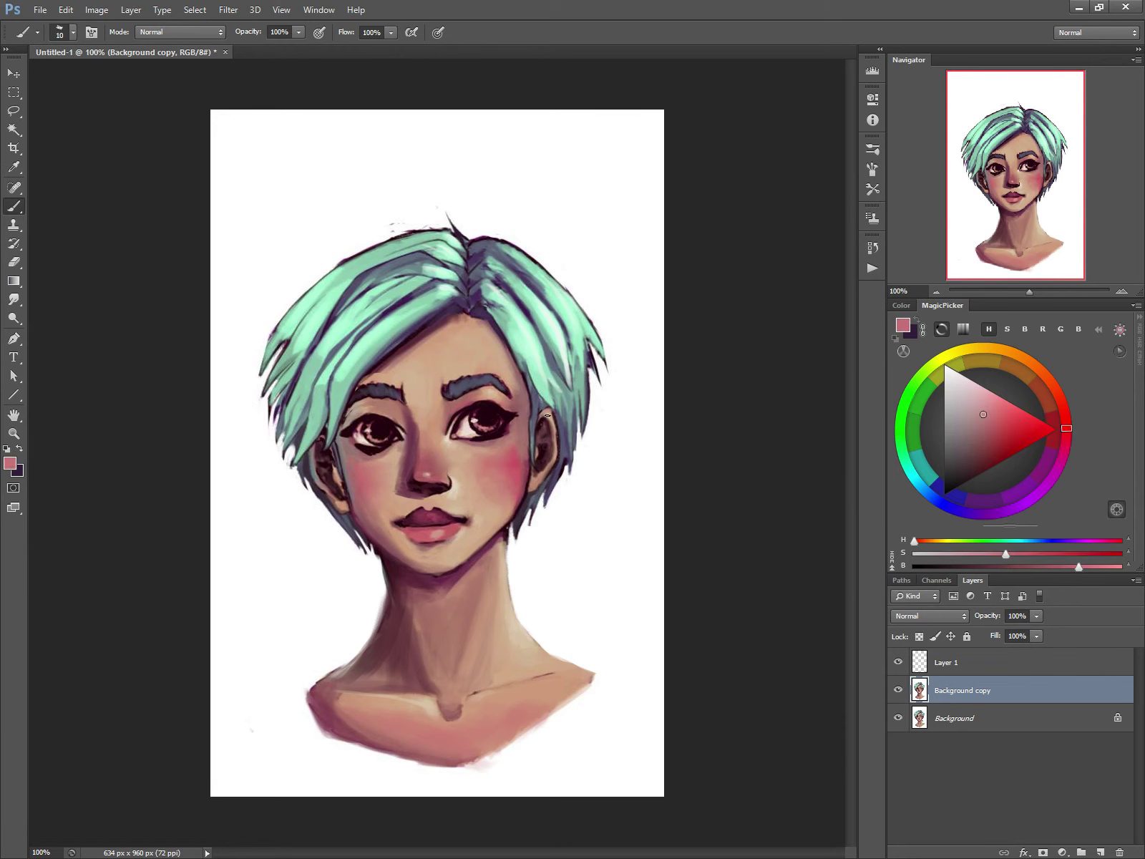
pyautogui.moveTo(556, 431); pyautogui.dragTo(557, 455)
pyautogui.keyDown('alt'); pyautogui.click(528, 478); pyautogui.keyUp('alt')
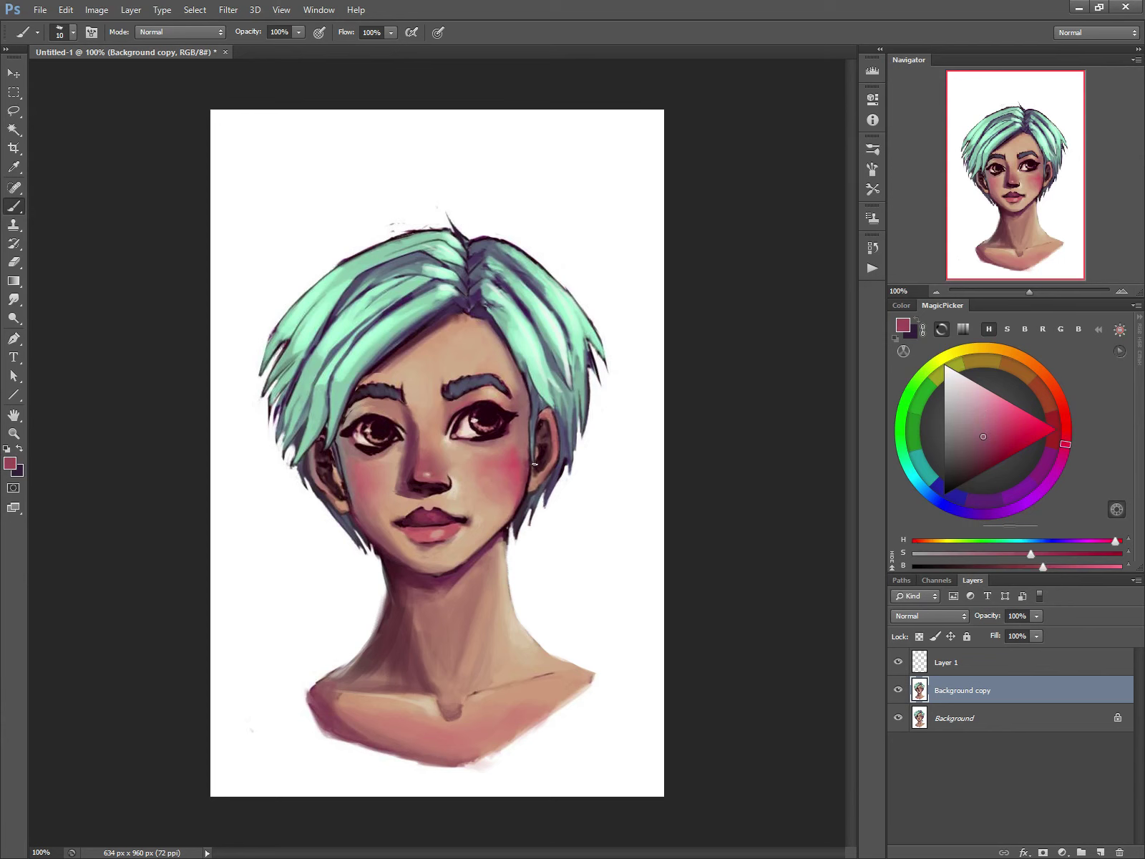
pyautogui.moveTo(338, 483); pyautogui.dragTo(335, 474)
# Compare the repainted portrait with the original by toggling the visibility of the Background copy layer.
pyautogui.click(897, 691)
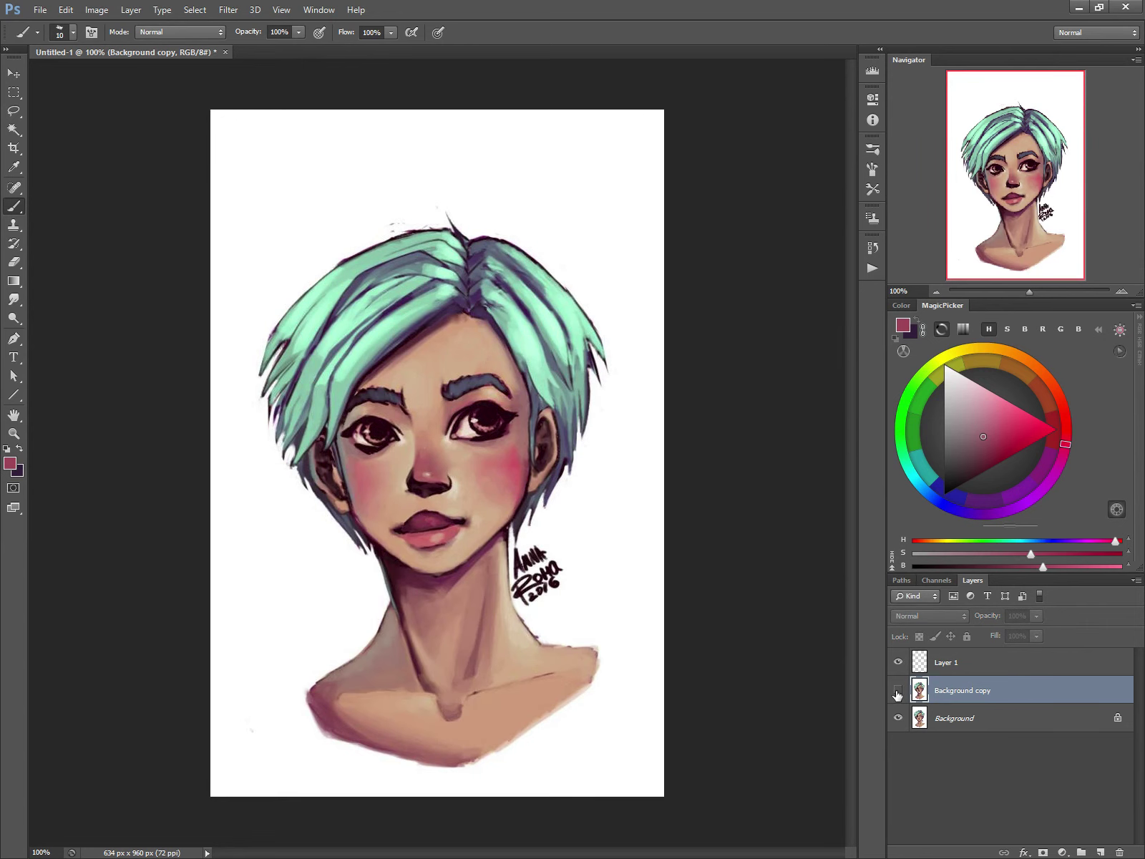
pyautogui.click(898, 690)
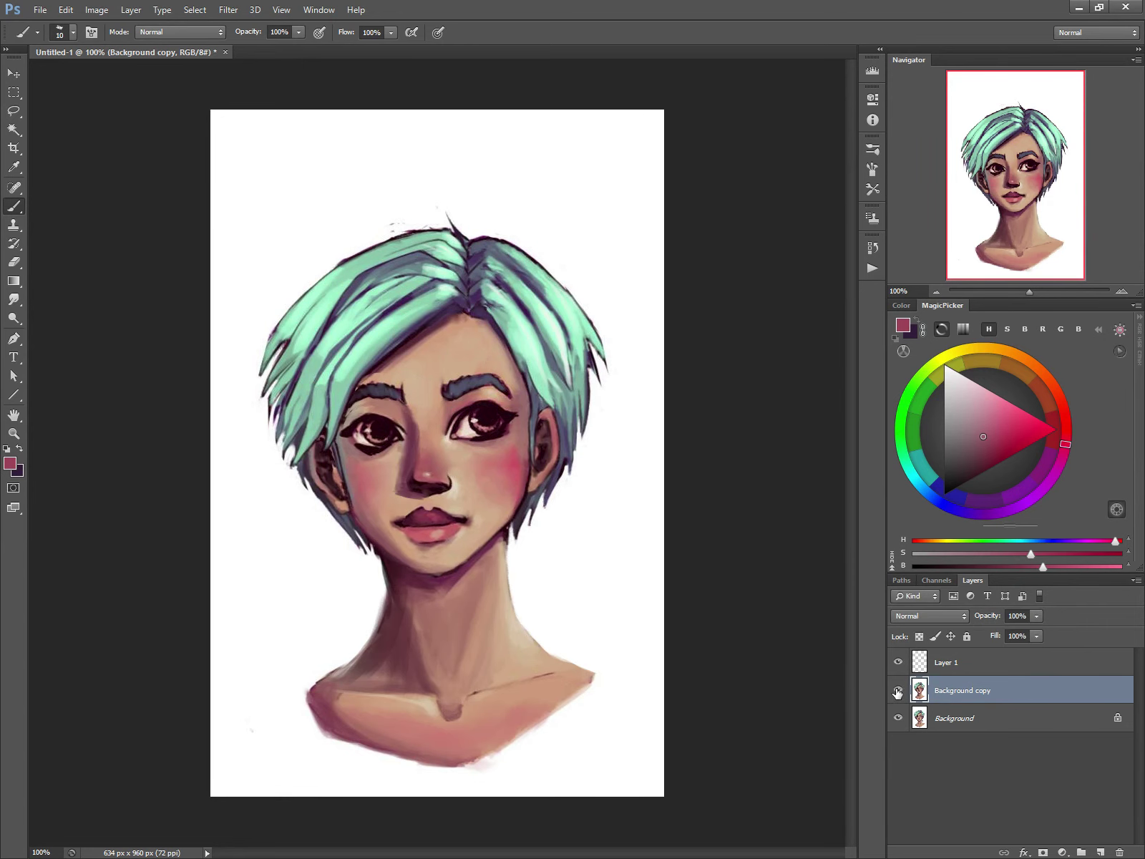
pyautogui.click(897, 690)
pyautogui.click(897, 690)
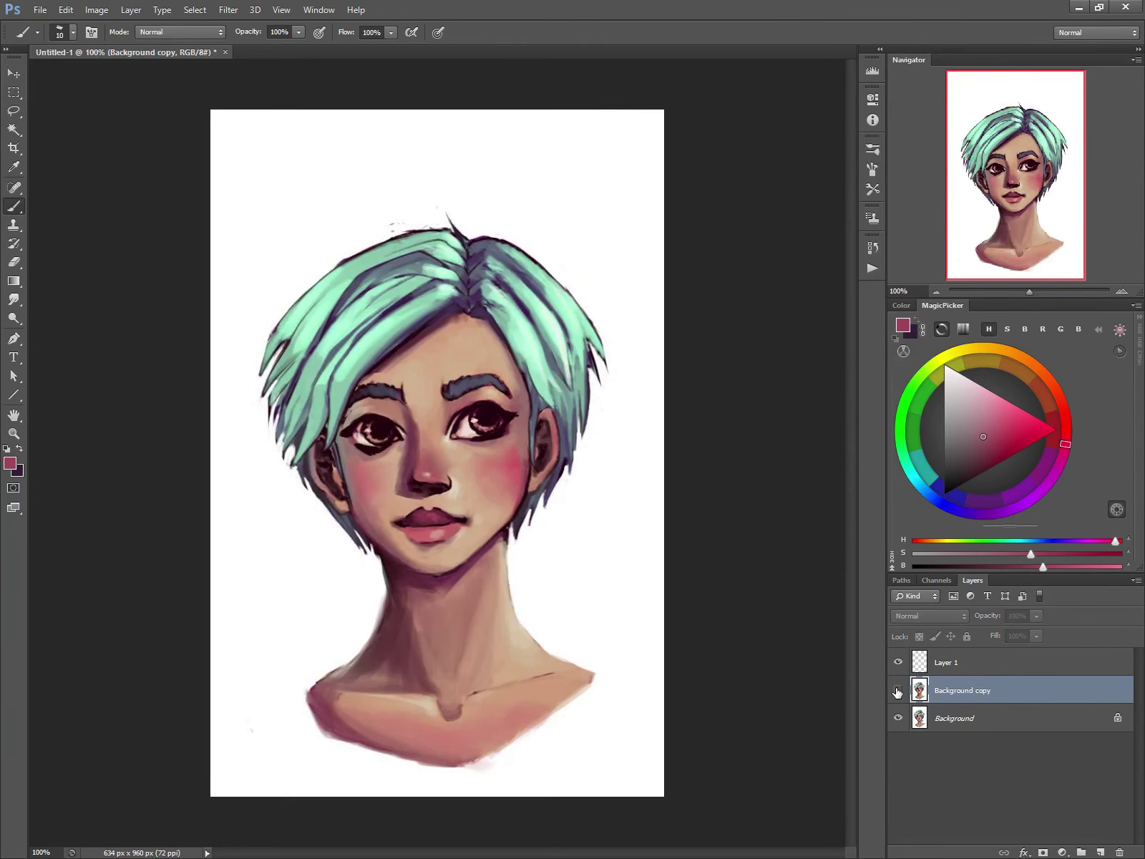
pyautogui.click(897, 691)
pyautogui.click(897, 691)
pyautogui.click(898, 690)
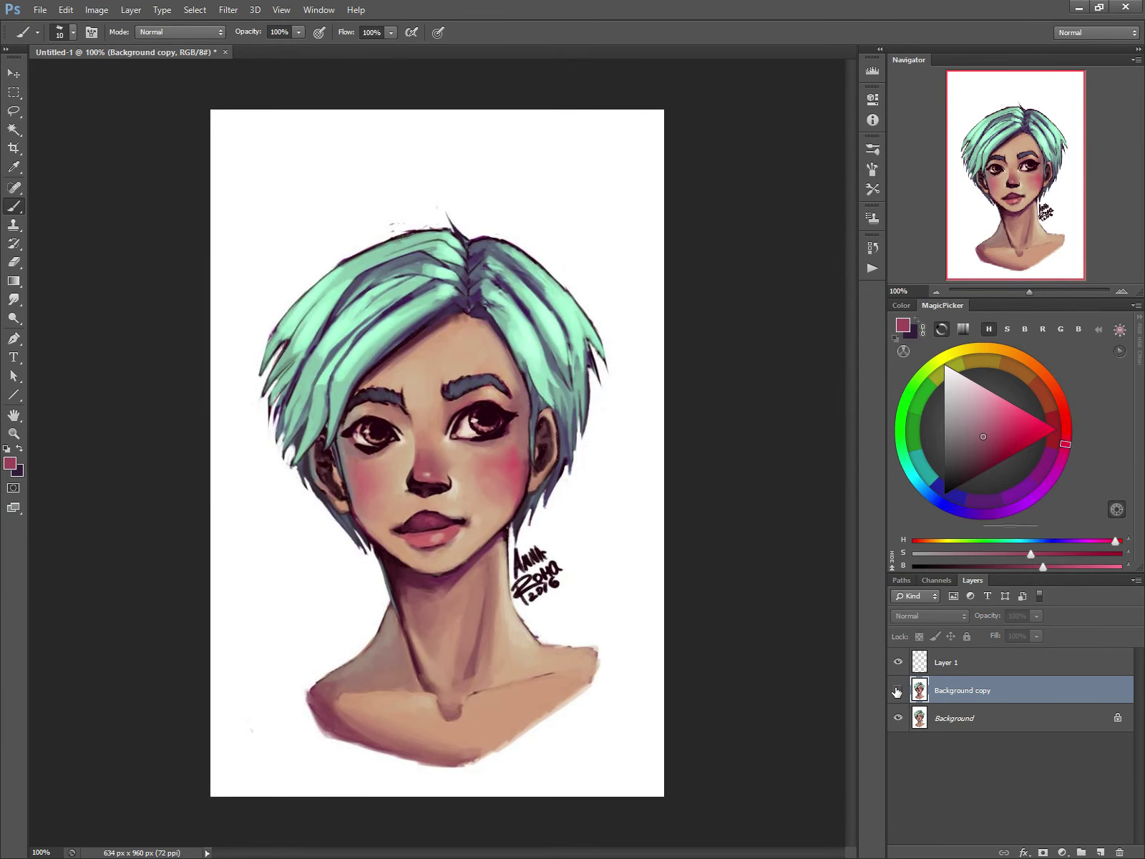
pyautogui.click(897, 691)
pyautogui.click(897, 690)
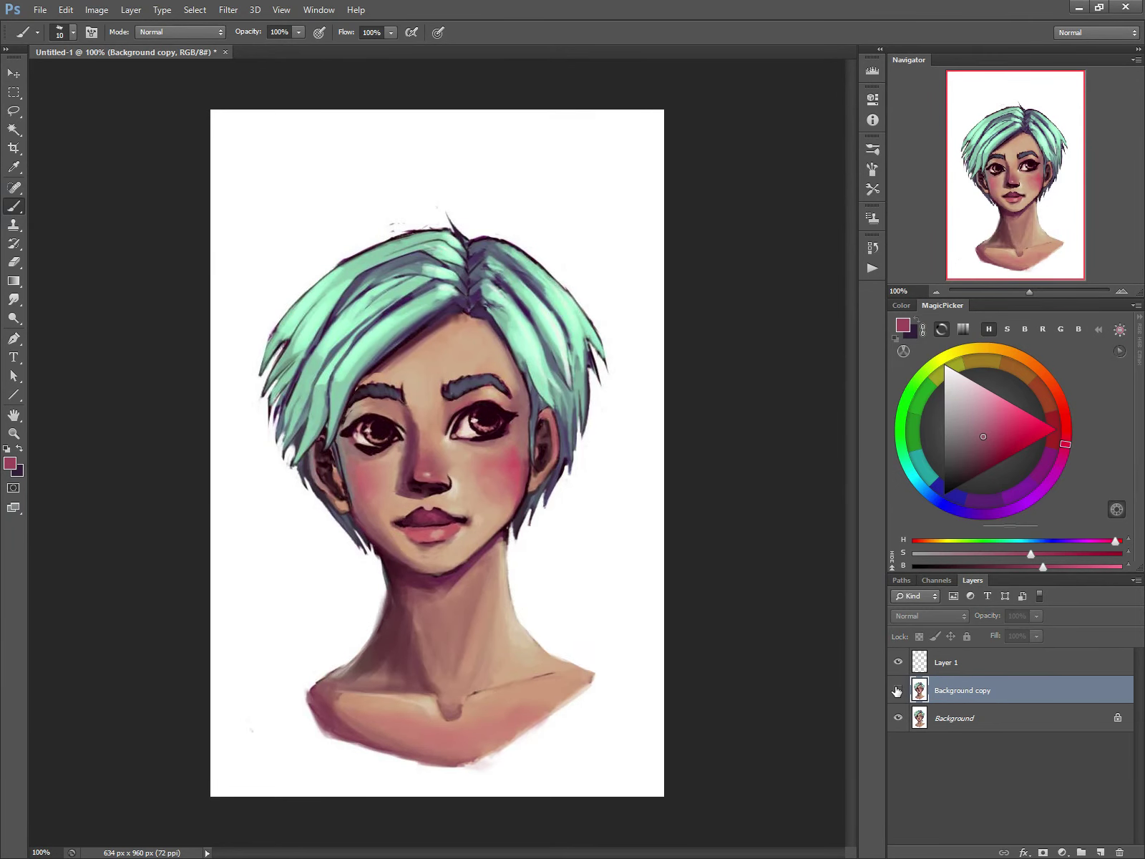
pyautogui.click(897, 691)
pyautogui.click(897, 690)
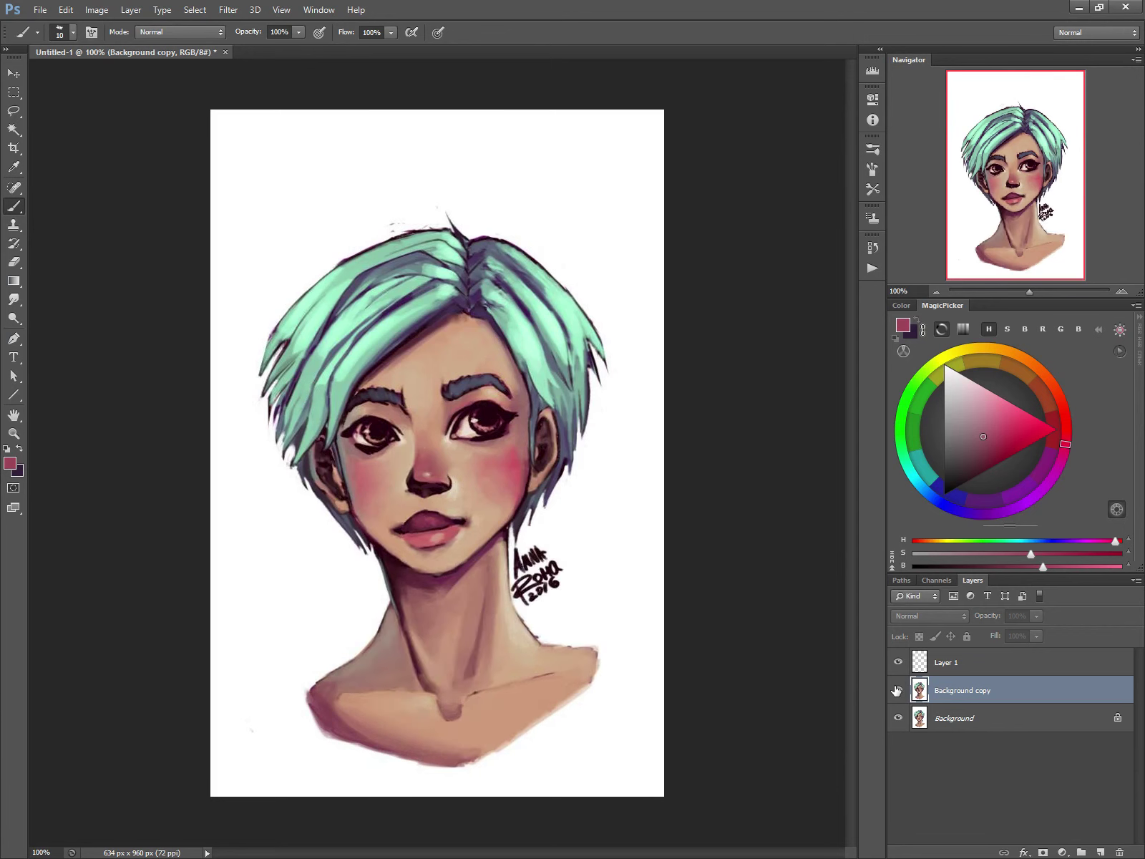
pyautogui.click(897, 690)
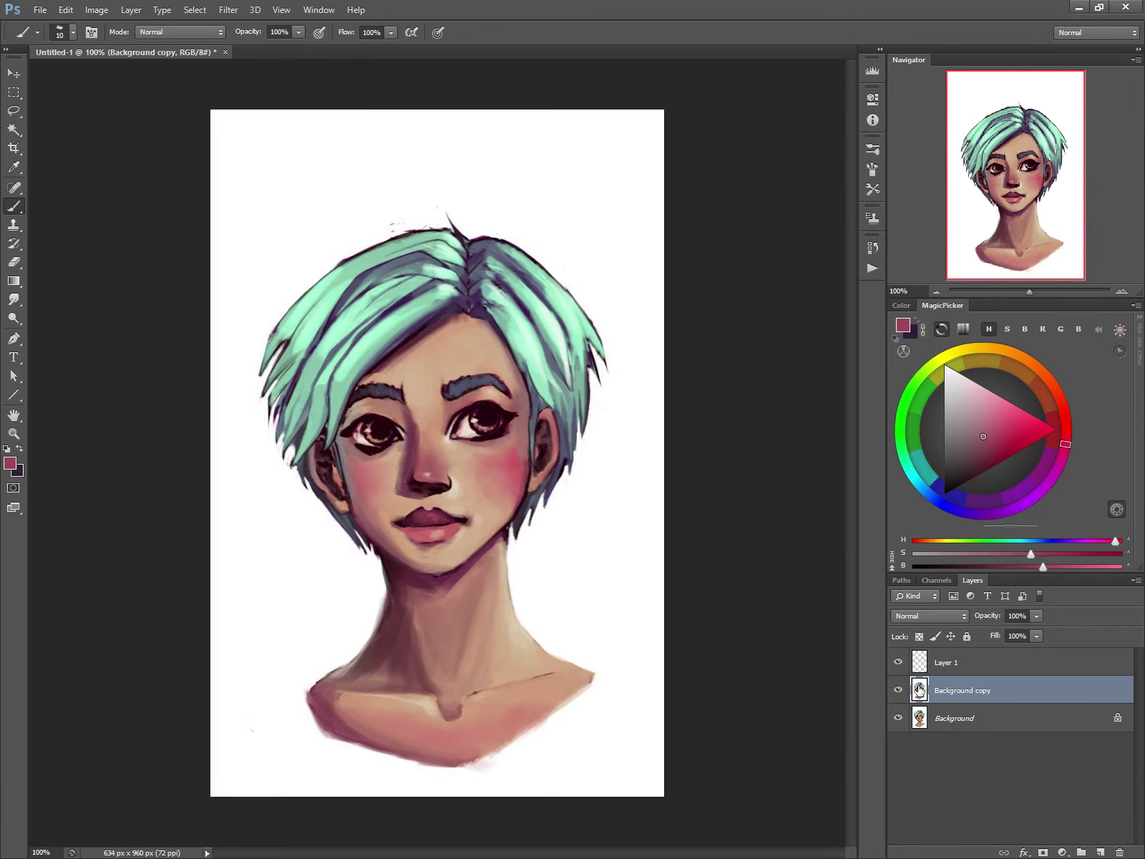
# Shade the forehead along the hairline with sampled dark maroon and a larger brush, comparing the result with the original layer.
pyautogui.keyDown('alt'); pyautogui.click(395, 350); pyautogui.keyUp('alt')
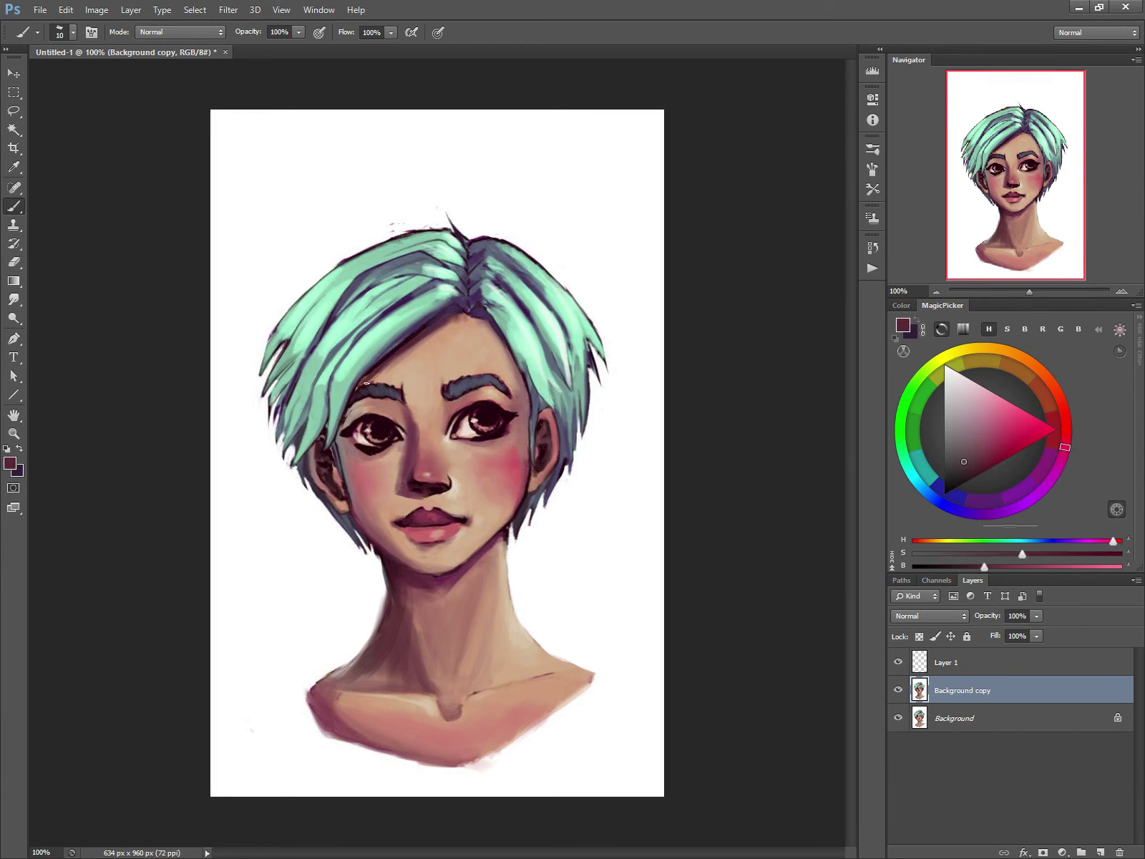
pyautogui.keyDown('alt'); pyautogui.click(415, 338); pyautogui.keyUp('alt')
pyautogui.press(']')
pyautogui.press(']')
pyautogui.moveTo(483, 326); pyautogui.dragTo(520, 394)
pyautogui.press('[')
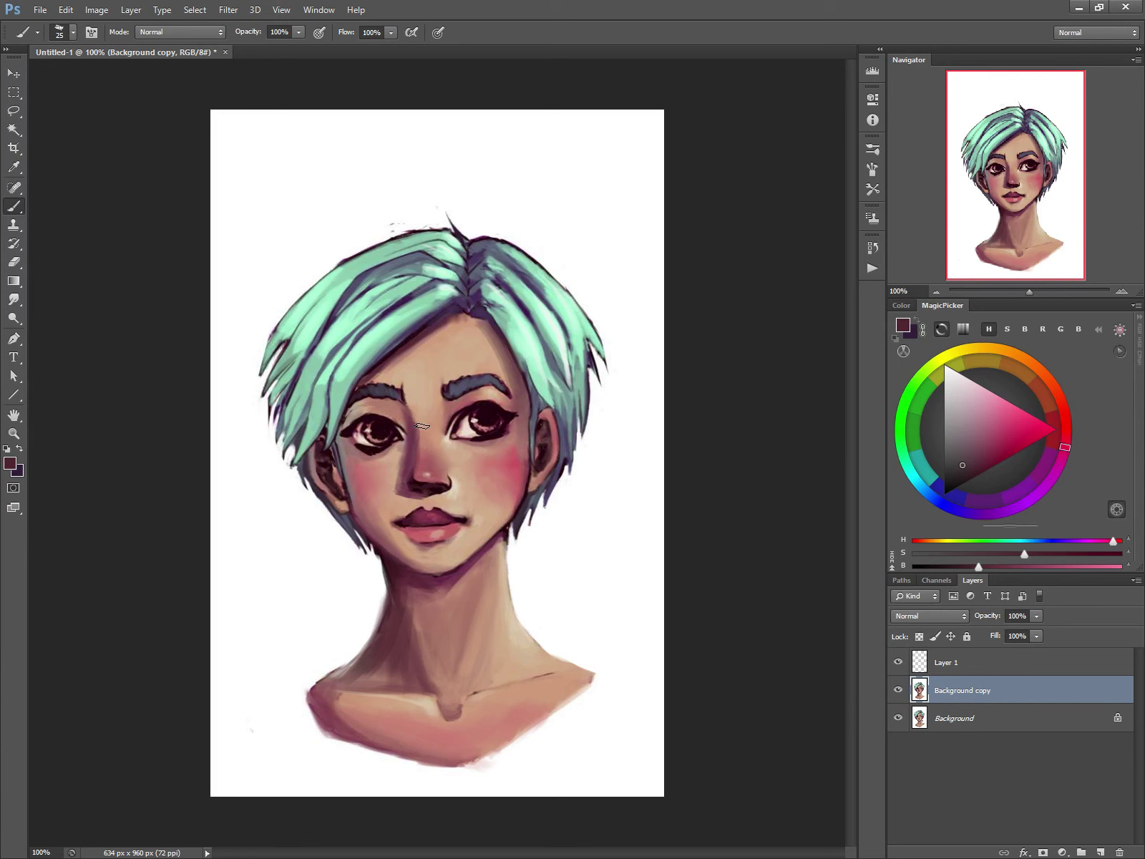
pyautogui.click(898, 689)
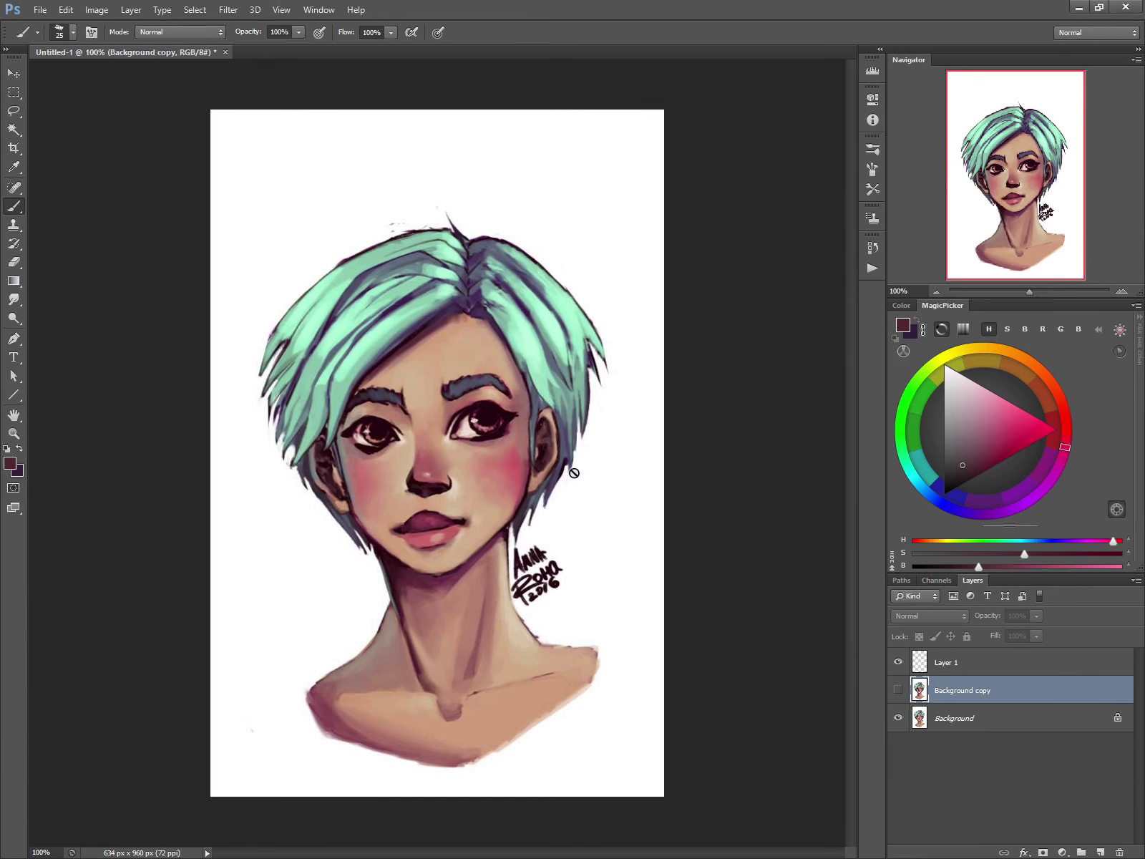
pyautogui.click(898, 689)
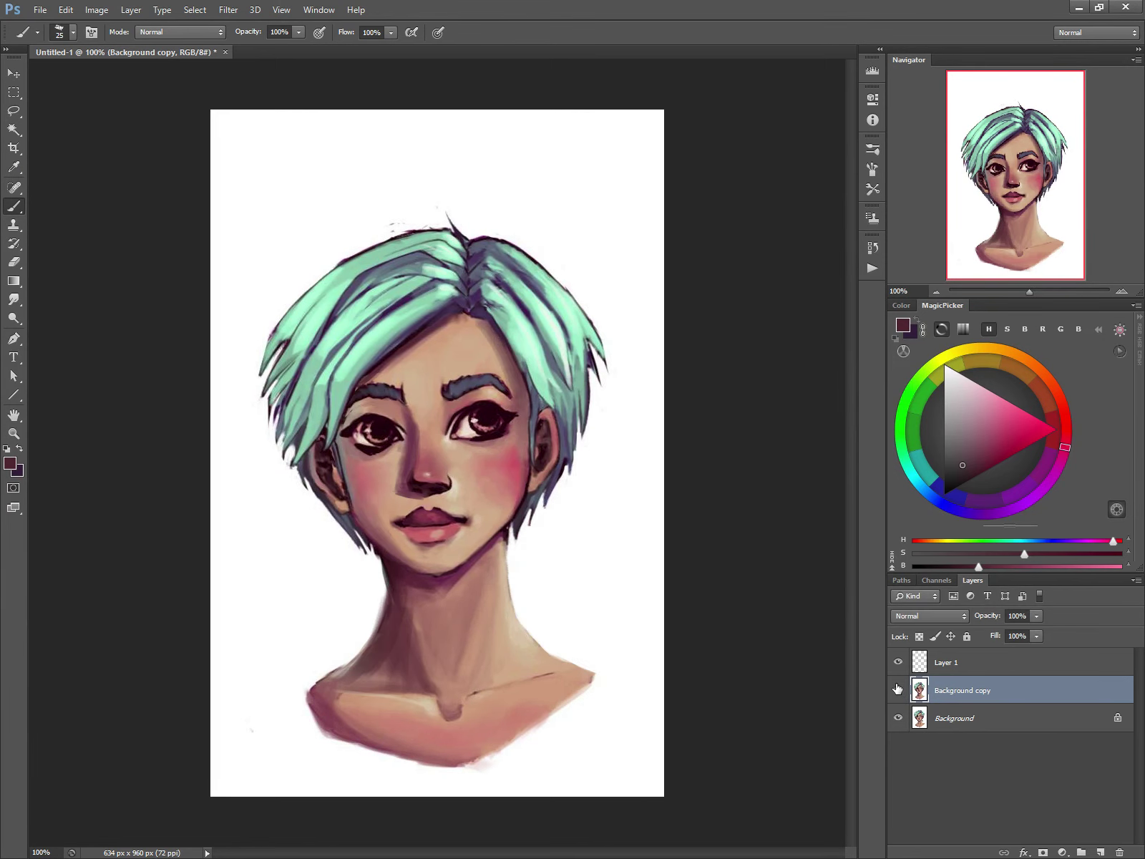
# Brighten the irises with a sampled pink and add pale pink highlights to both eyes with a size 7 brush.
pyautogui.keyDown('alt'); pyautogui.click(485, 417); pyautogui.keyUp('alt')
pyautogui.press('[')
pyautogui.press('[')
pyautogui.press('[')
pyautogui.press('[')
pyautogui.press('[')
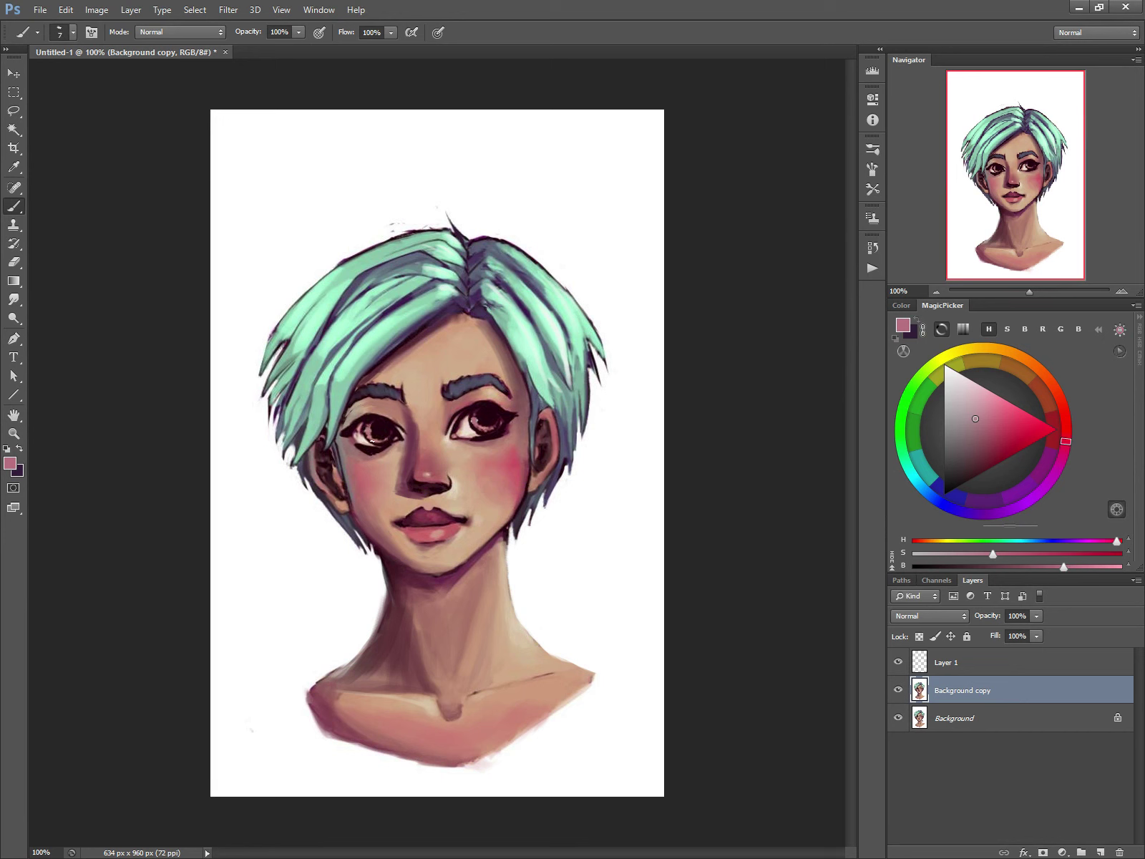
pyautogui.click(952, 371)
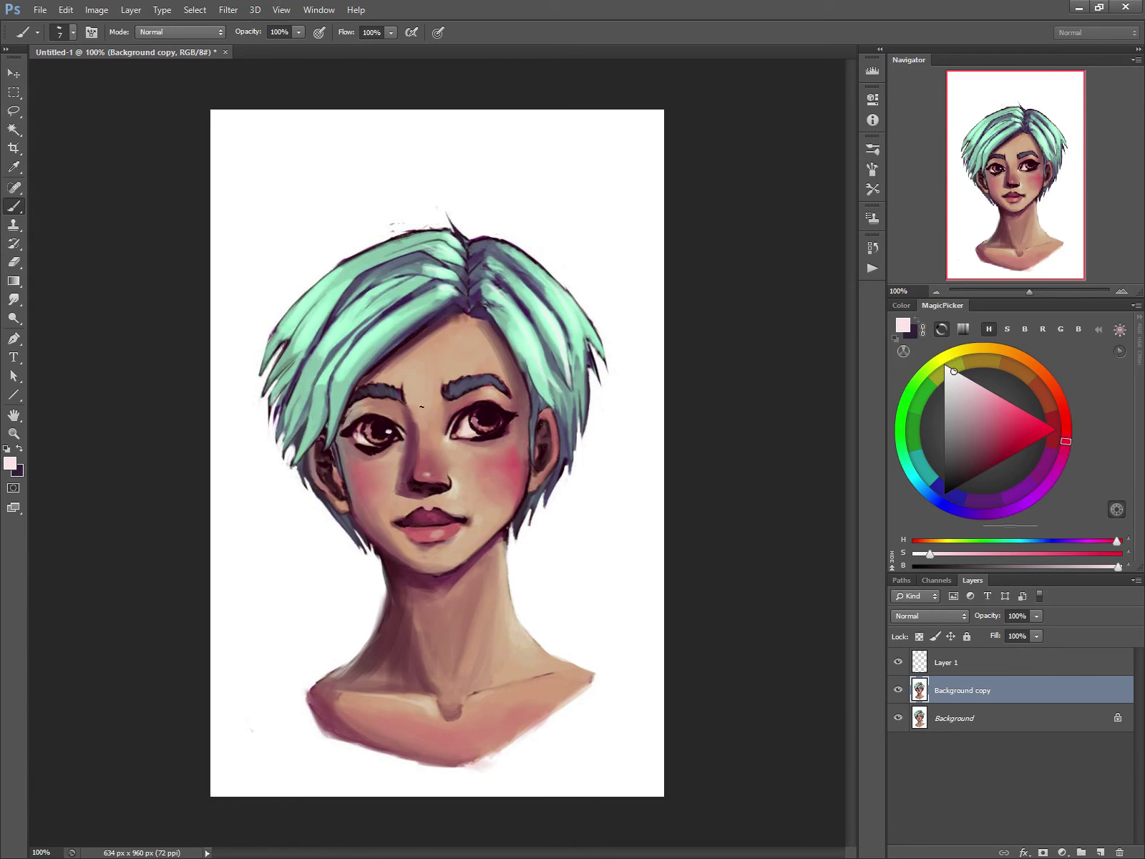
pyautogui.click(494, 419)
# Check the finished eyes and face against the original by repeatedly hiding and showing the Background copy layer.
pyautogui.click(897, 689)
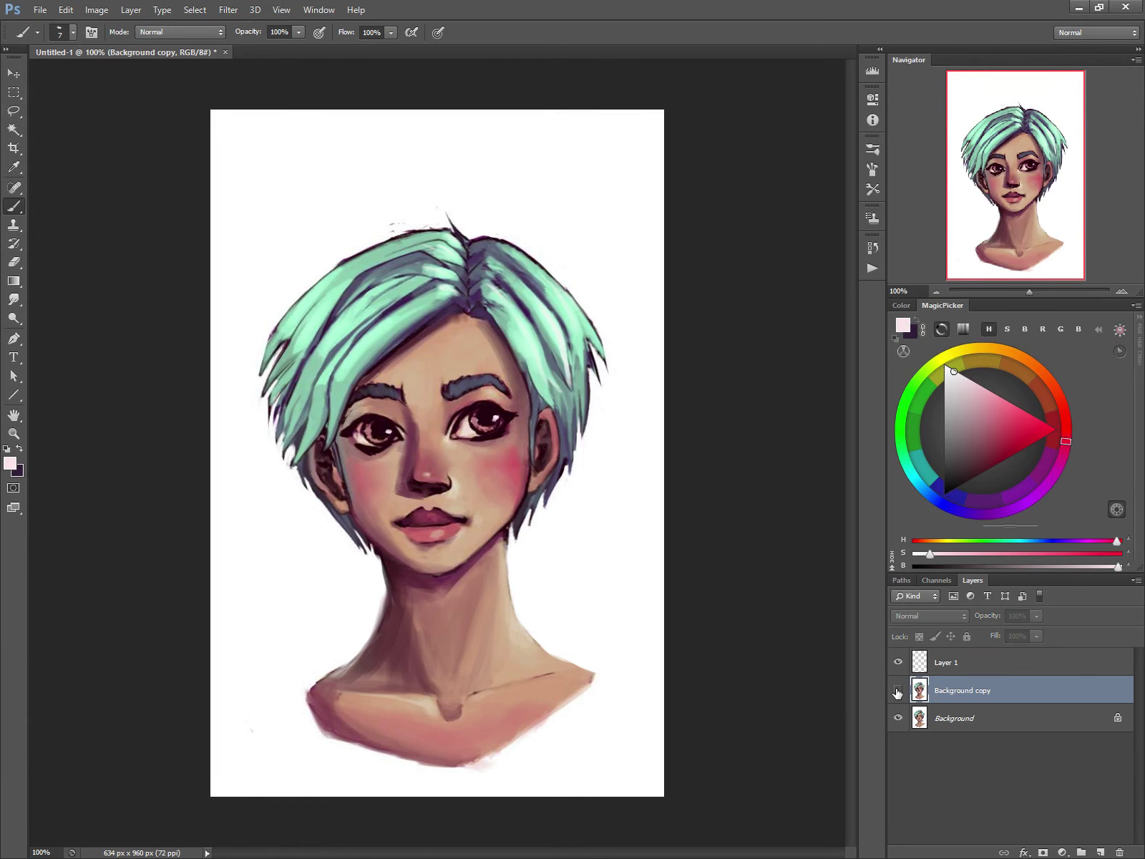
pyautogui.click(897, 690)
pyautogui.click(897, 689)
pyautogui.click(897, 690)
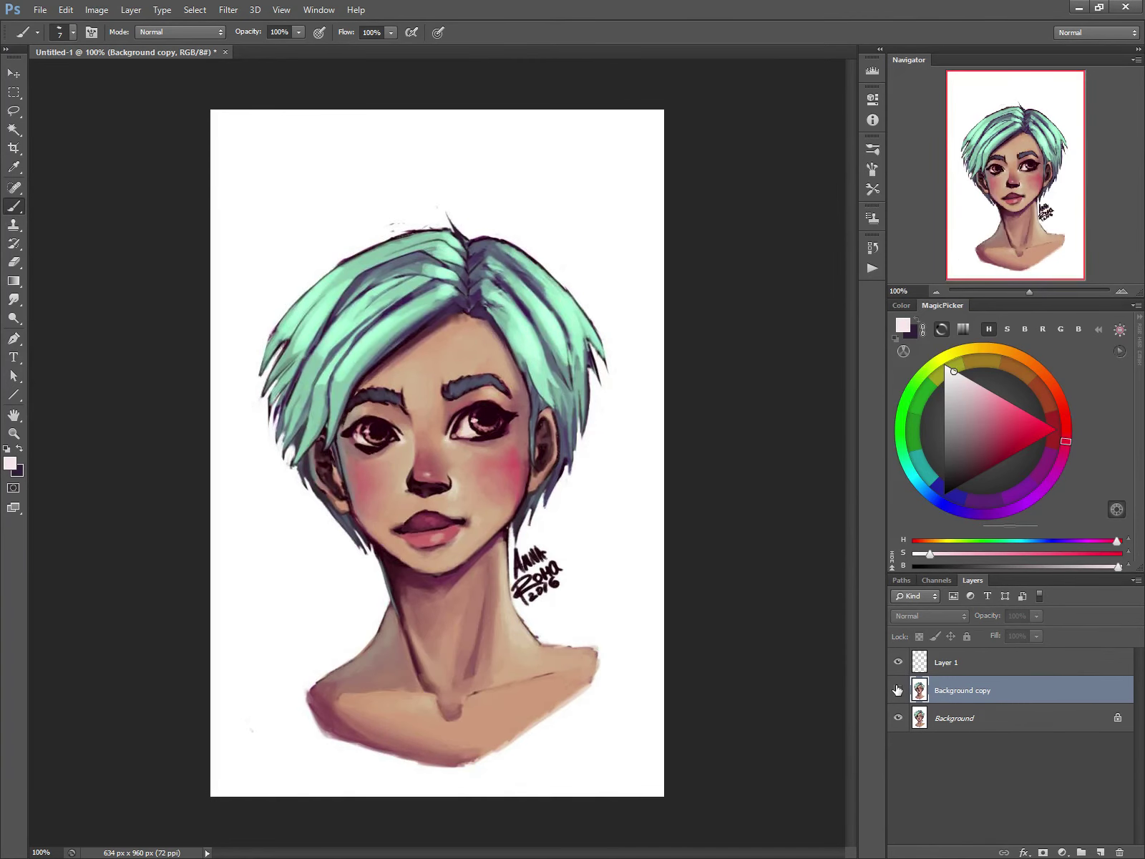
pyautogui.click(897, 690)
pyautogui.click(897, 690)
pyautogui.click(896, 690)
pyautogui.click(895, 690)
pyautogui.click(896, 690)
pyautogui.click(896, 690)
pyautogui.click(896, 688)
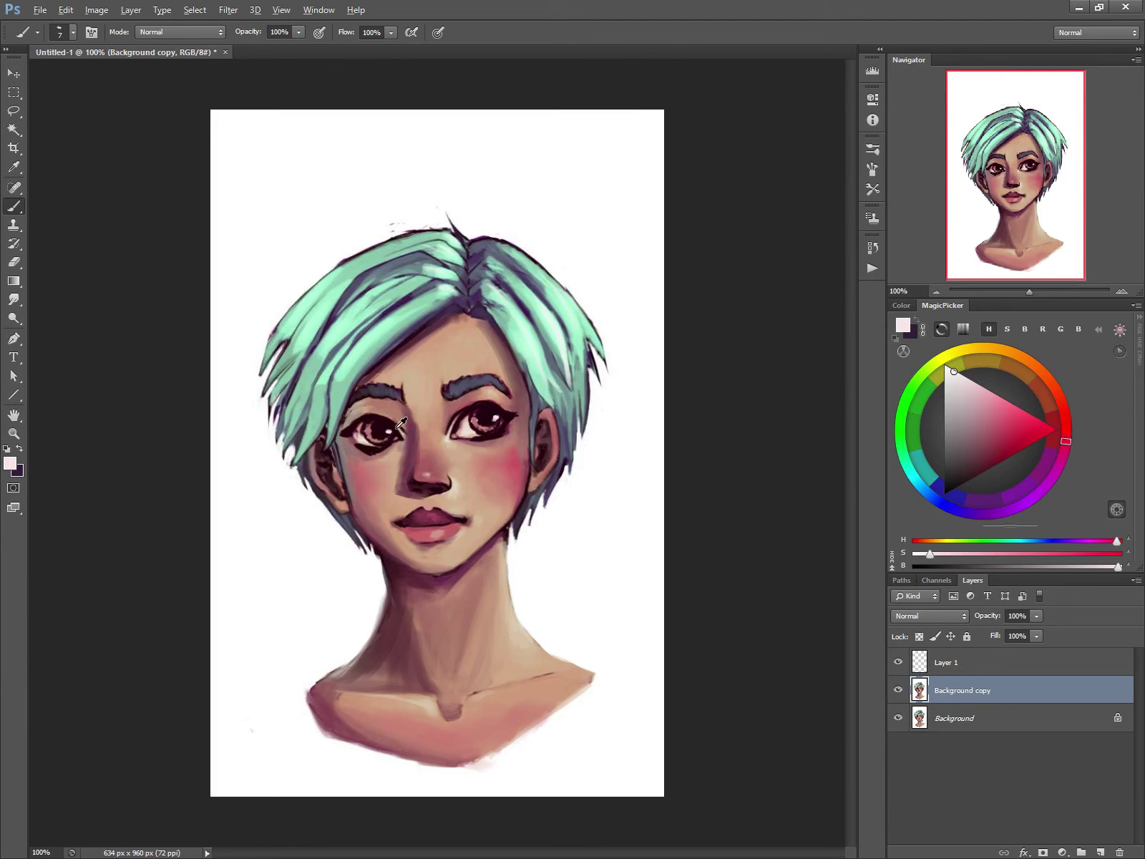
pyautogui.press('alt')
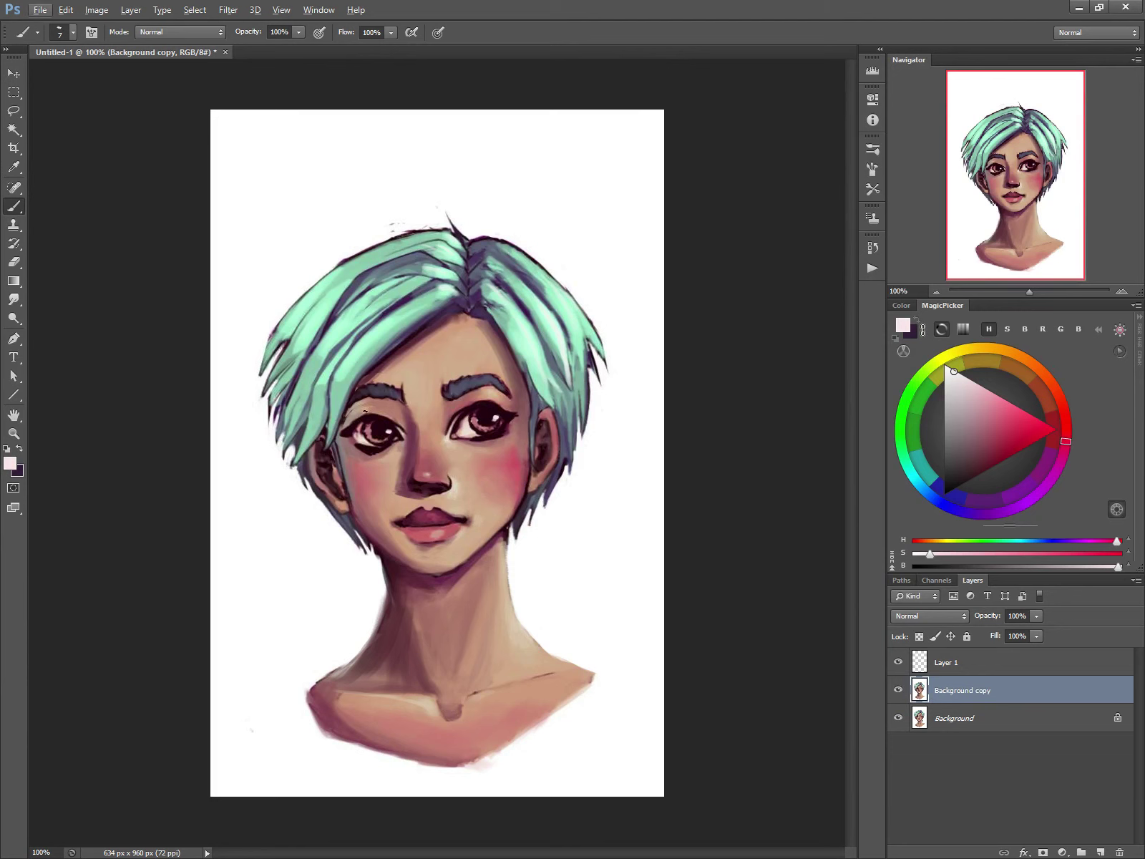